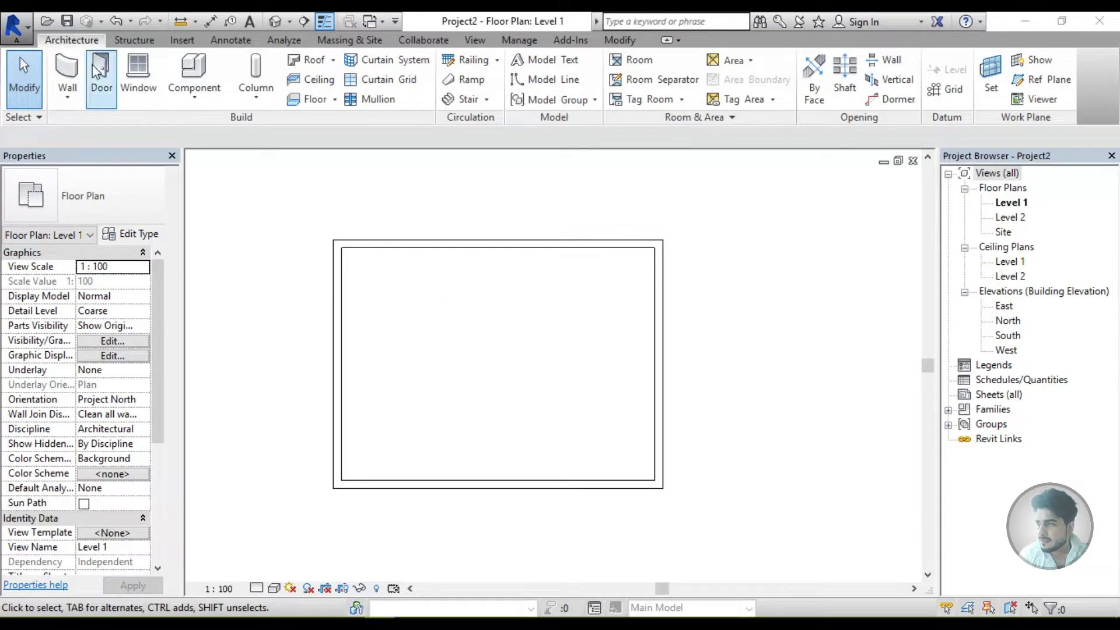
- Start the Wall tool for Generic - 200mm walls at 8000 height on Level 1
left_click(75, 71)
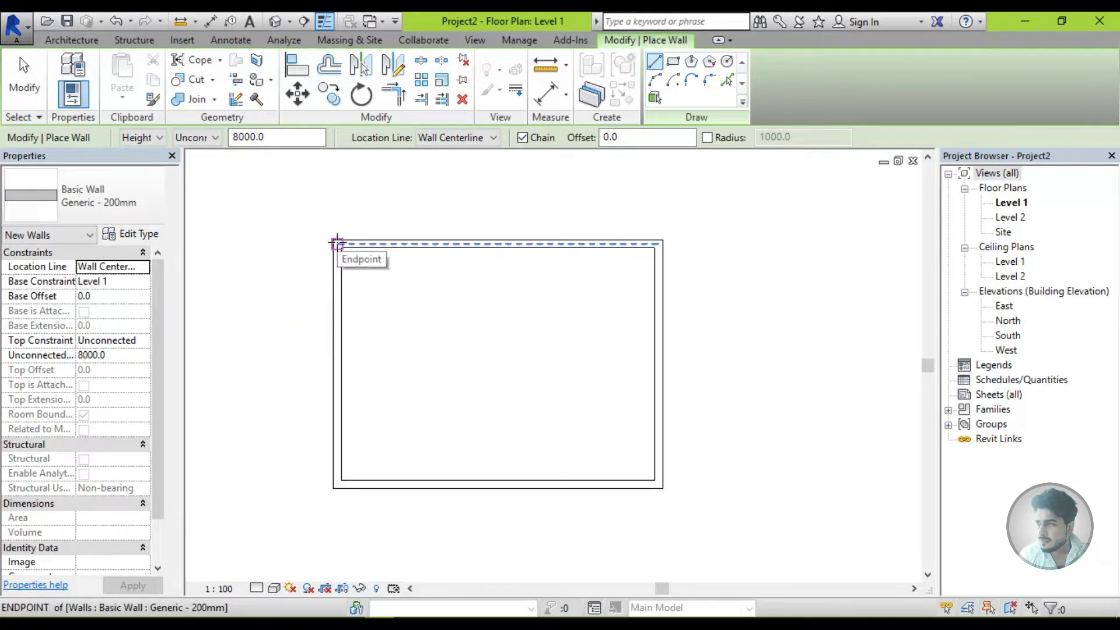
- Begin a trial wall, then cancel it and exit wall placement, leaving only the enclosure
middle_click_drag(387, 315, 539, 336)
left_click(563, 363)
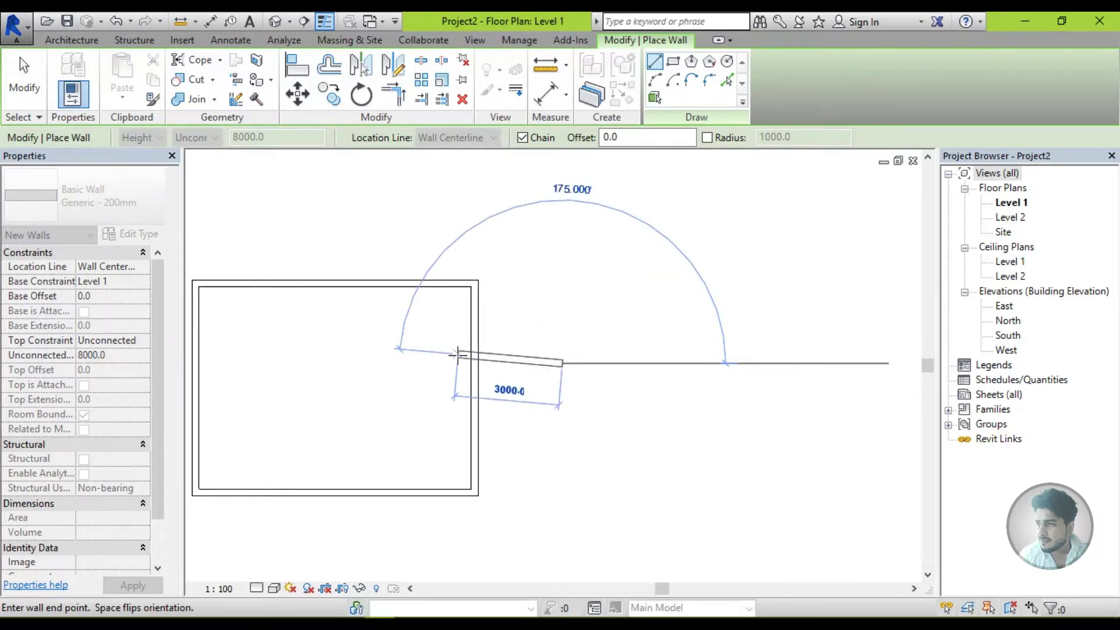
middle_click_drag(458, 355, 595, 336)
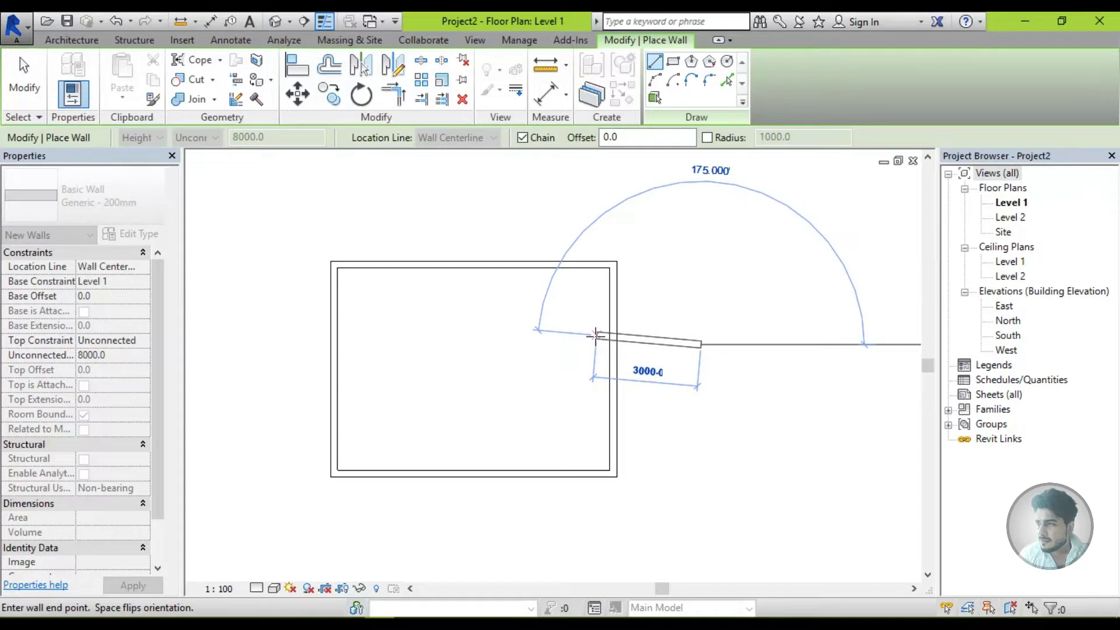
key("Escape")
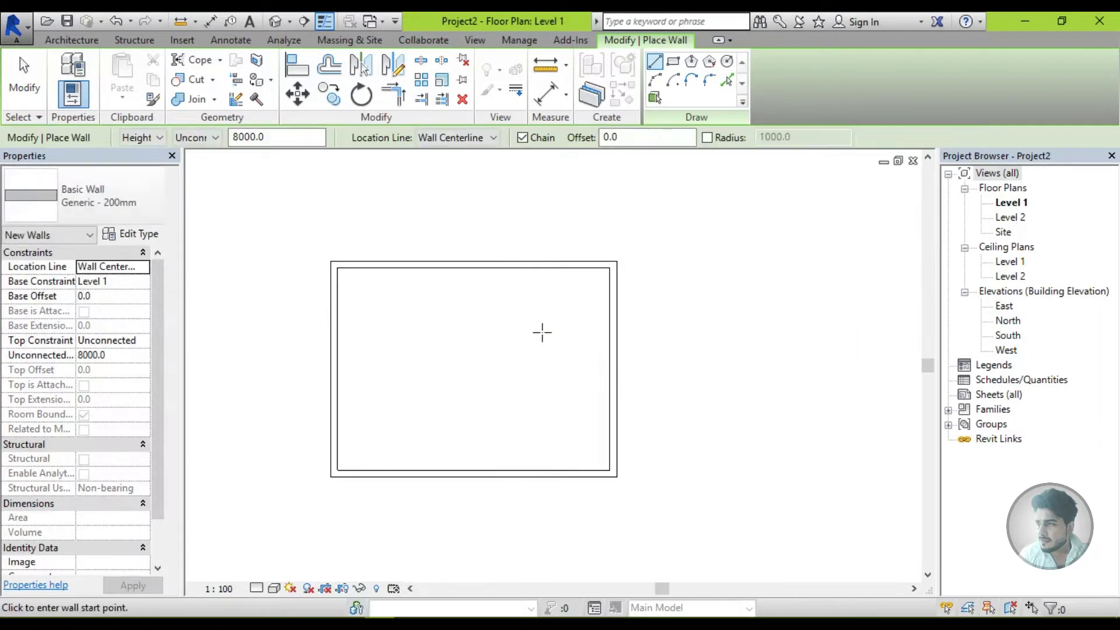
key("Escape")
left_click(526, 45)
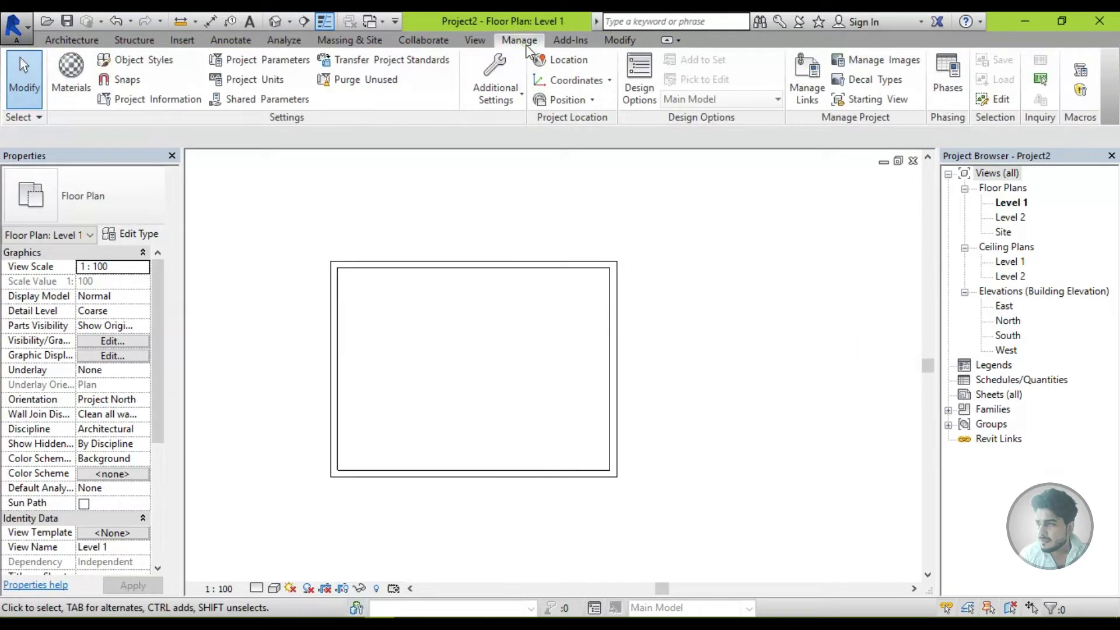
- Tick Snaps Off in the Snaps settings to disable all snapping
left_click(119, 83)
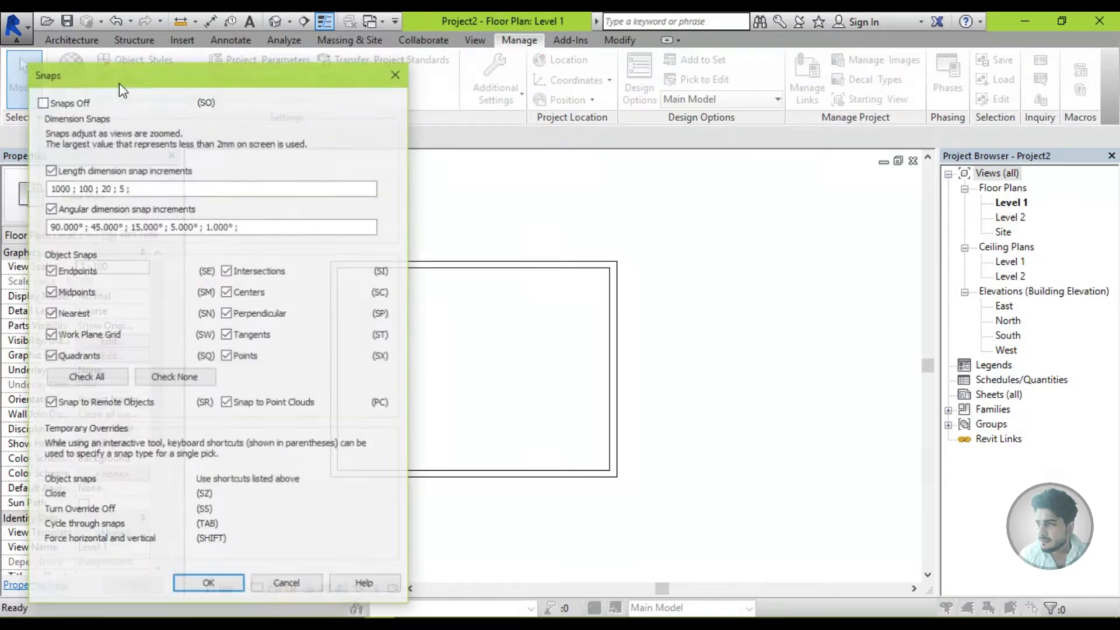
left_click_drag(222, 68, 859, 59)
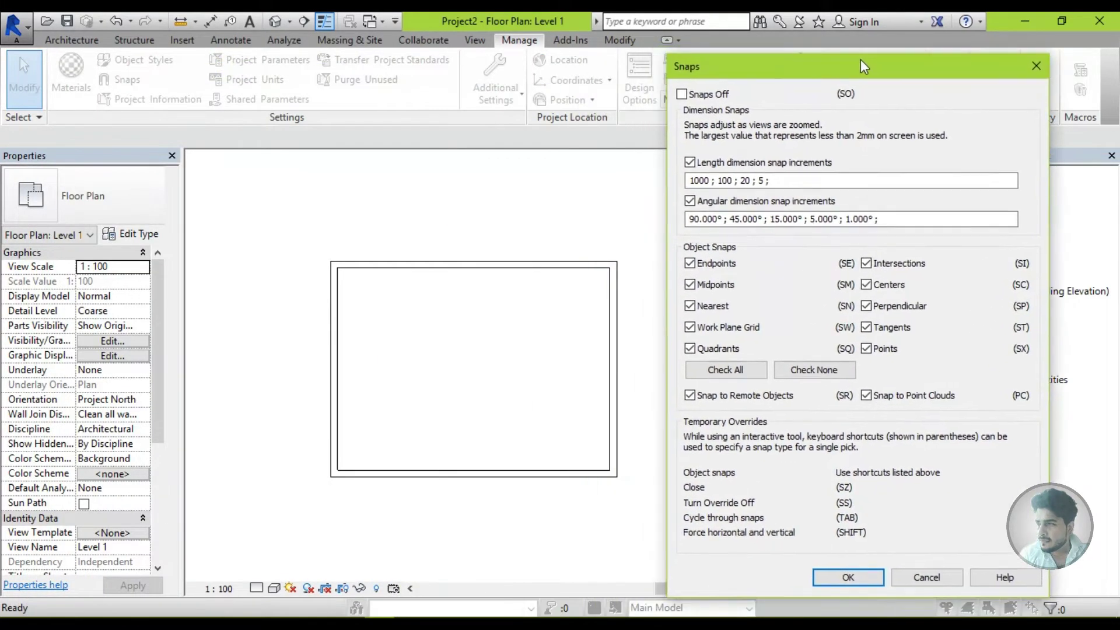
left_click(691, 98)
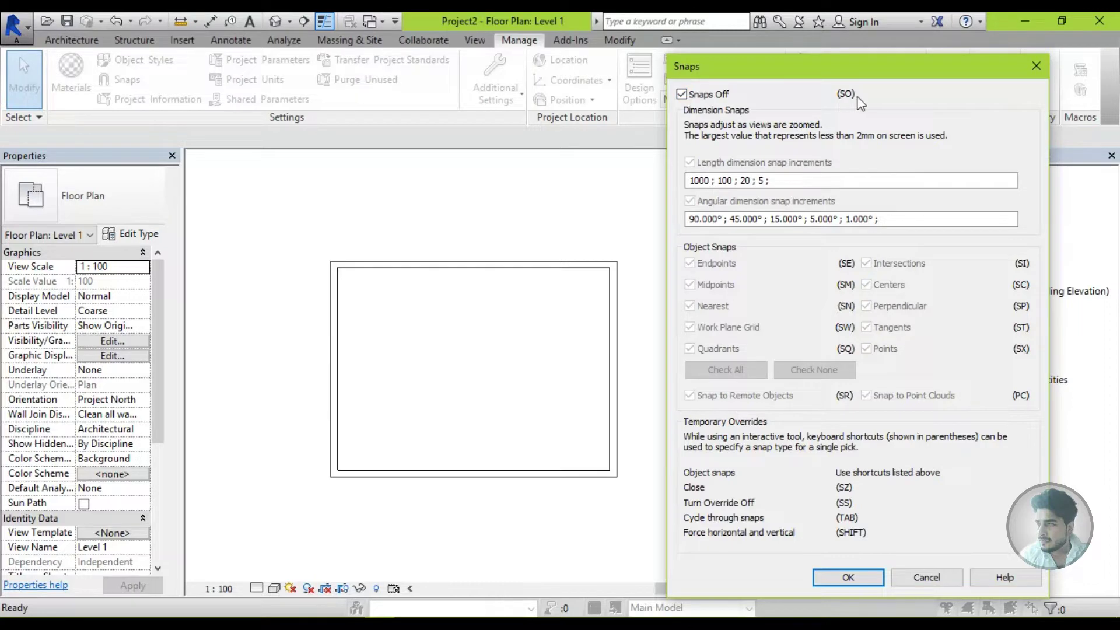
left_click(827, 581)
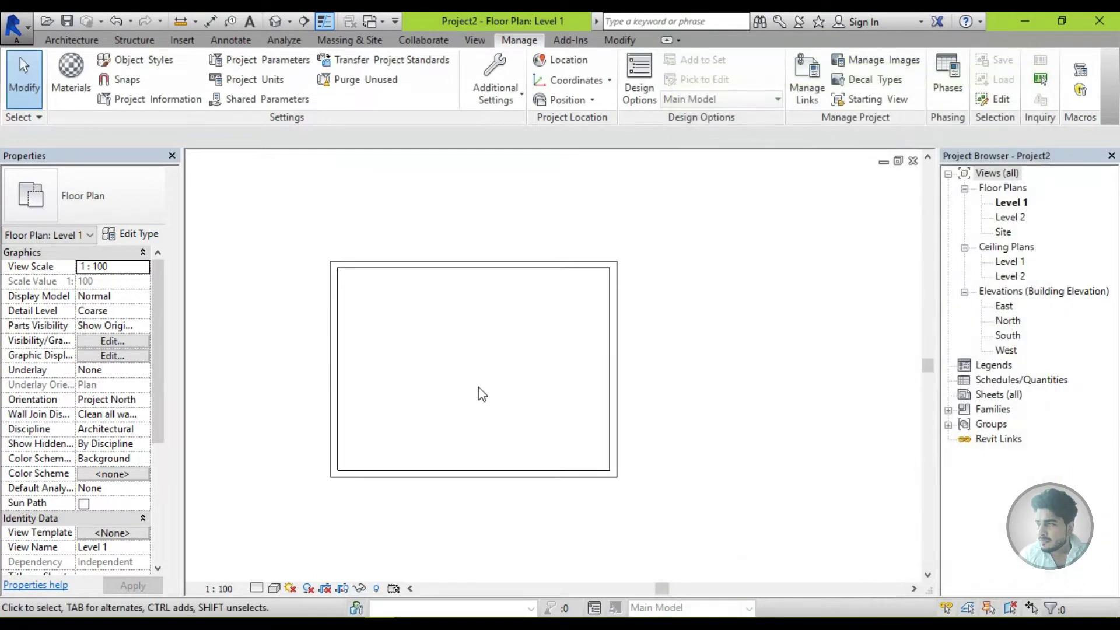
left_click(92, 41)
left_click(69, 76)
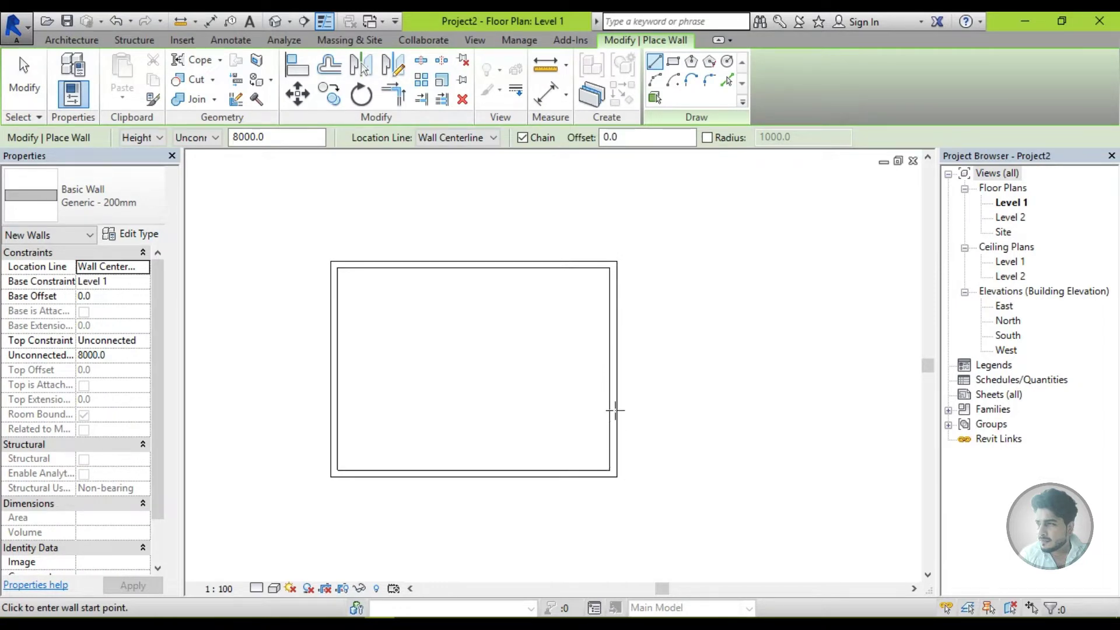
- Untick Snaps Off in the Snaps settings, keeping the 1000; 100; 20; 5 increments
left_click(519, 42)
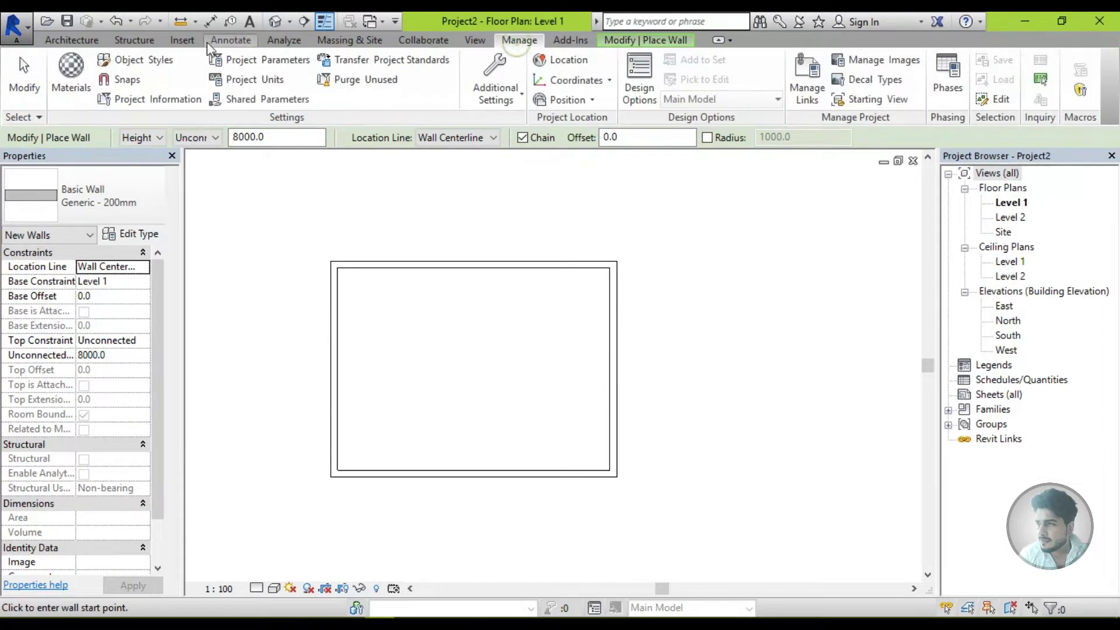
left_click(123, 80)
left_click(706, 94)
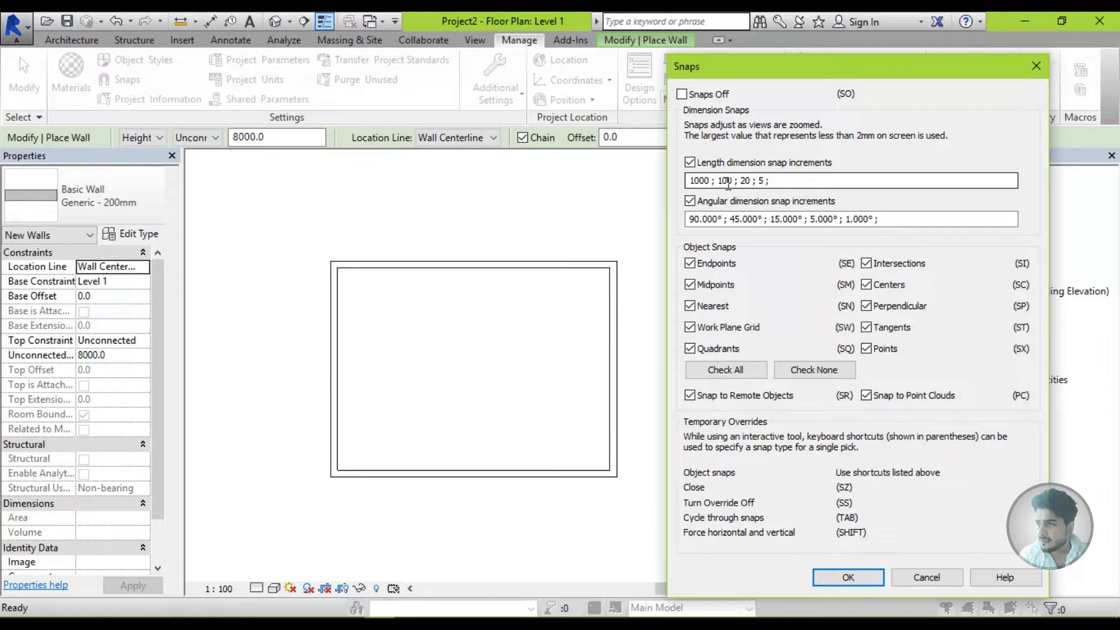
left_click(848, 577)
scroll(643, 280, "up", 5)
middle_click_drag(644, 281, 375, 343)
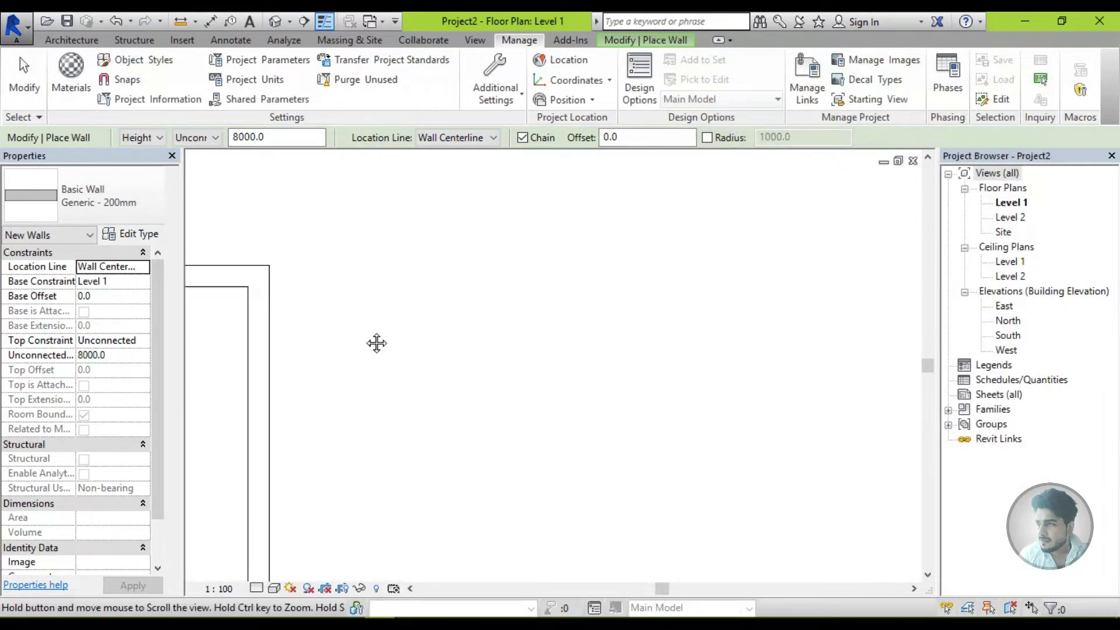
left_click(391, 331)
scroll(396, 331, "down", 2)
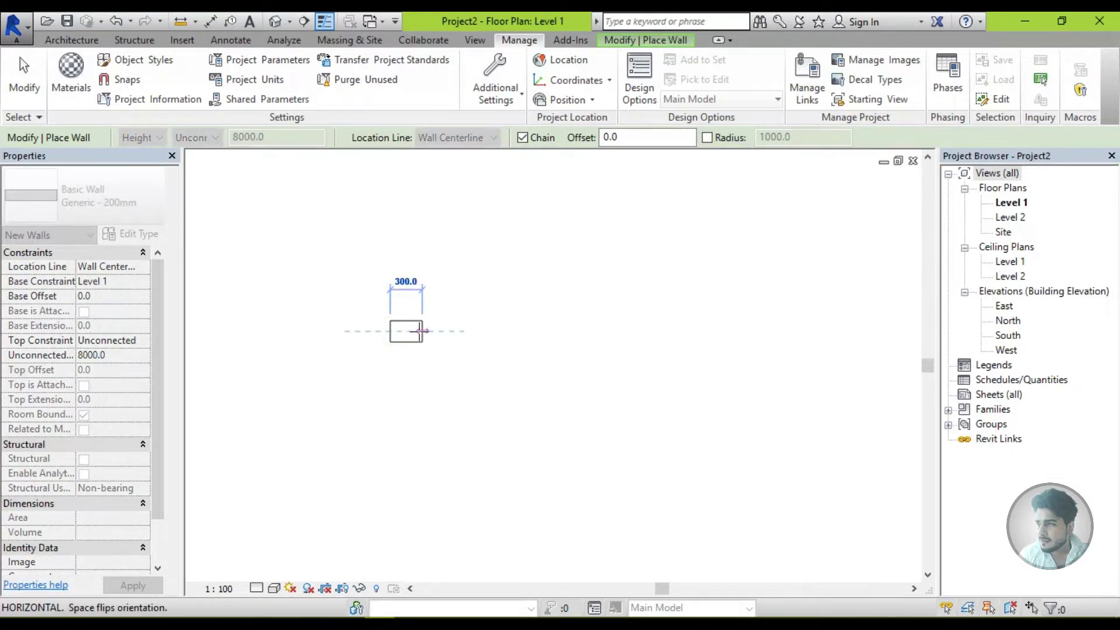
scroll(408, 330, "down", 2)
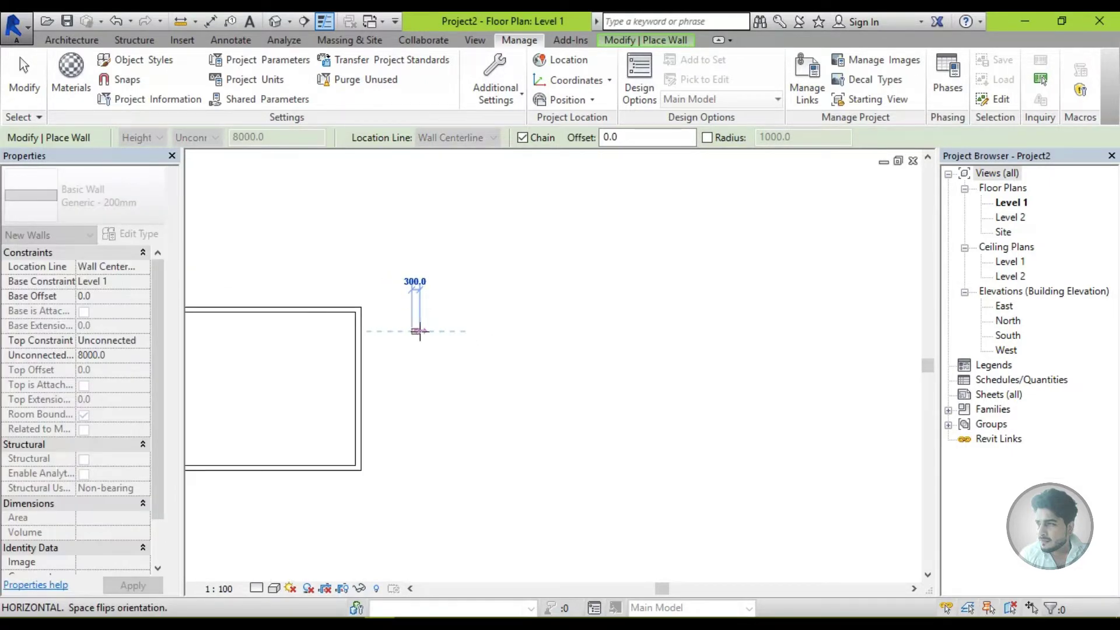
scroll(428, 331, "up", 1)
scroll(432, 331, "up", 1)
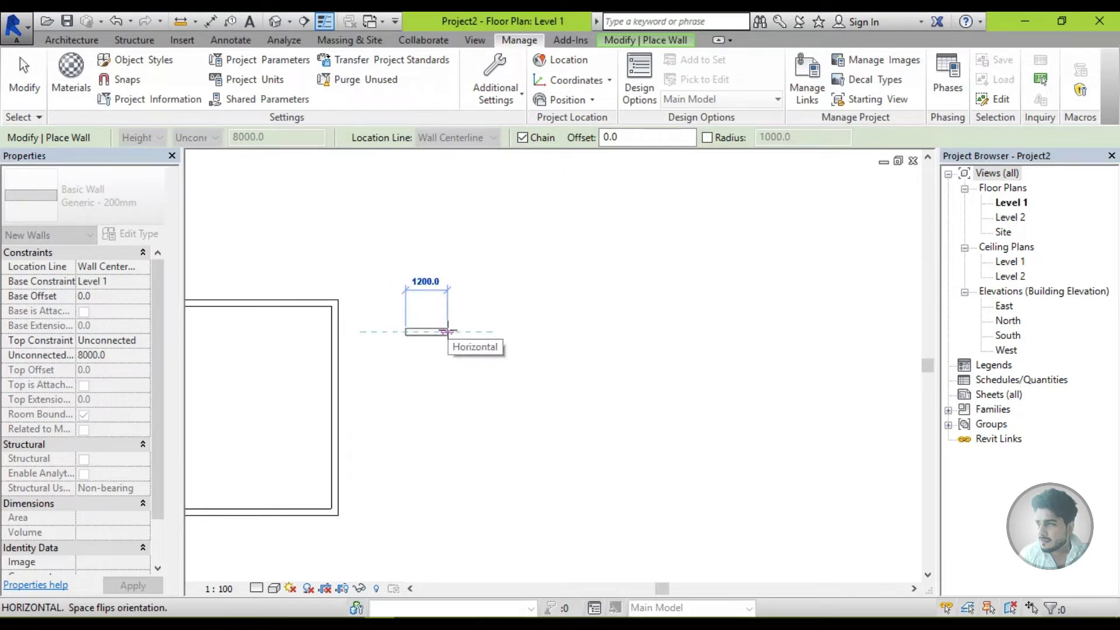
scroll(447, 332, "down", 1)
scroll(449, 330, "down", 1)
scroll(453, 330, "down", 1)
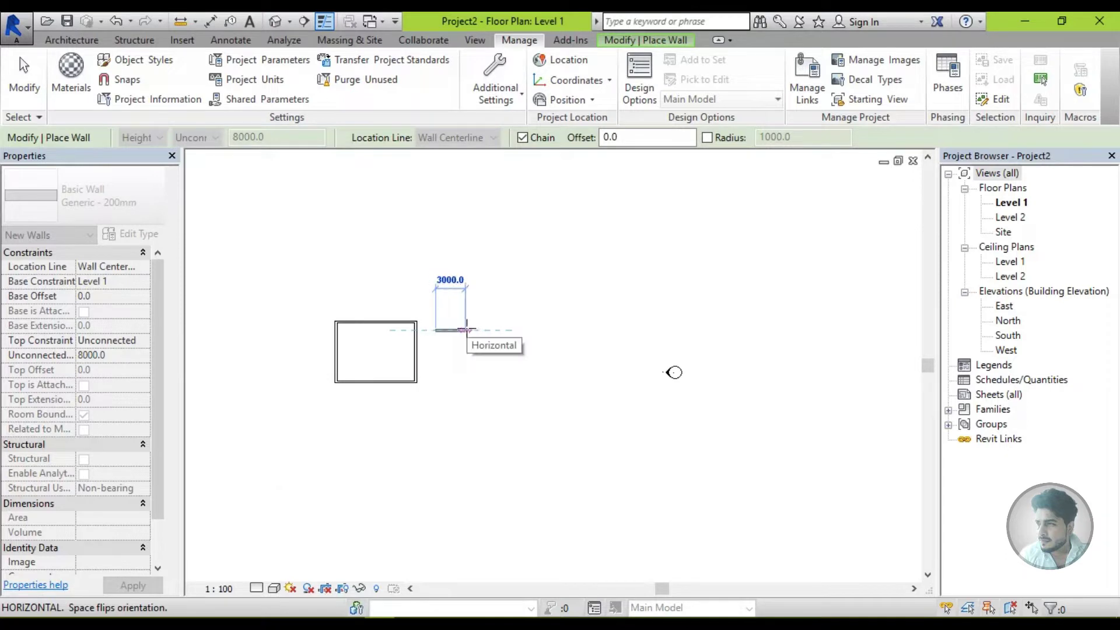
scroll(438, 332, "up", 1)
scroll(437, 331, "up", 1)
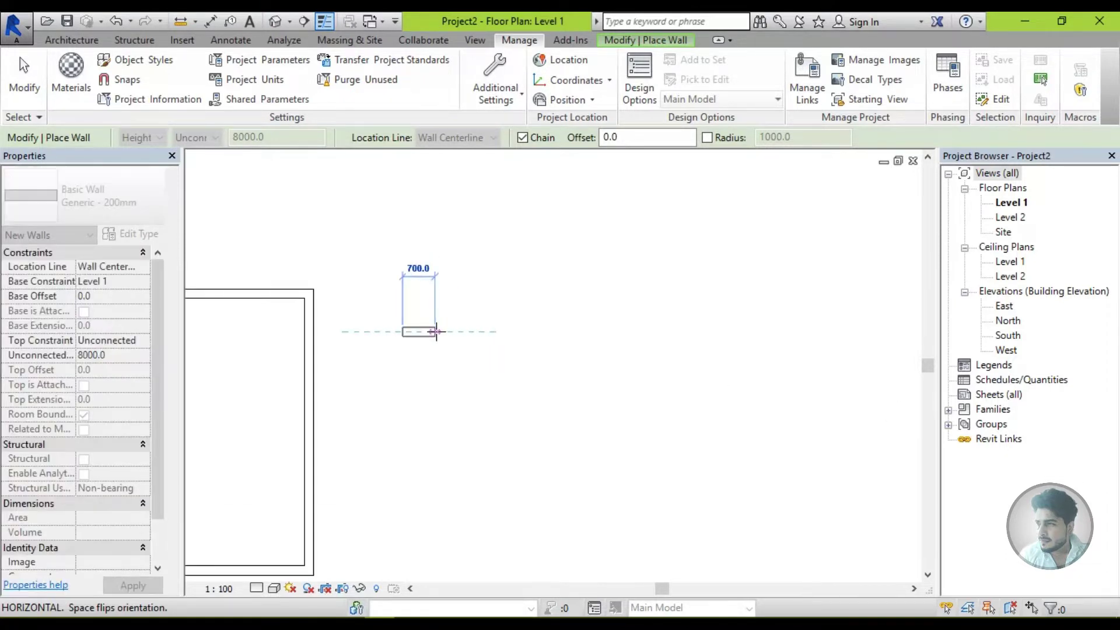
scroll(431, 332, "up", 1)
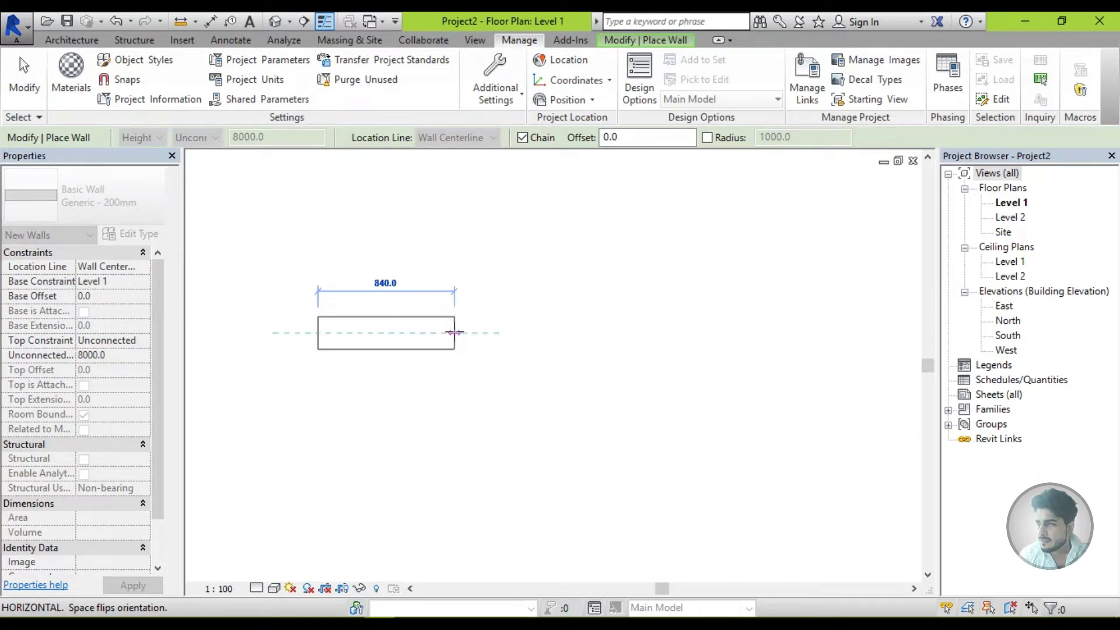
scroll(454, 333, "up", 2)
middle_click_drag(454, 333, 476, 333)
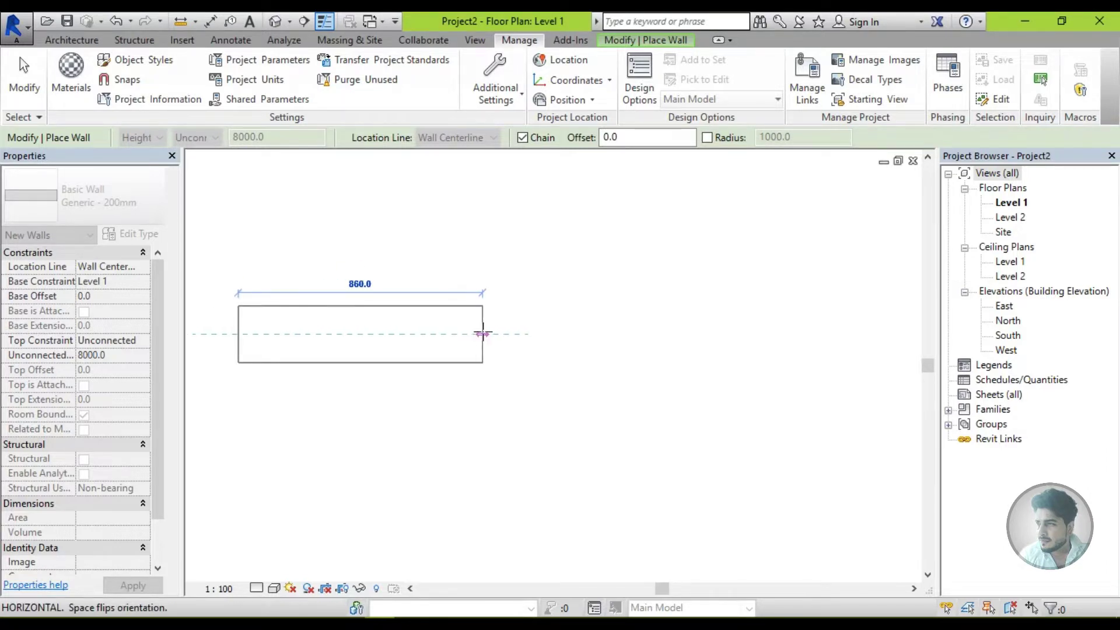
scroll(483, 333, "up", 1)
middle_click_drag(483, 332, 518, 344)
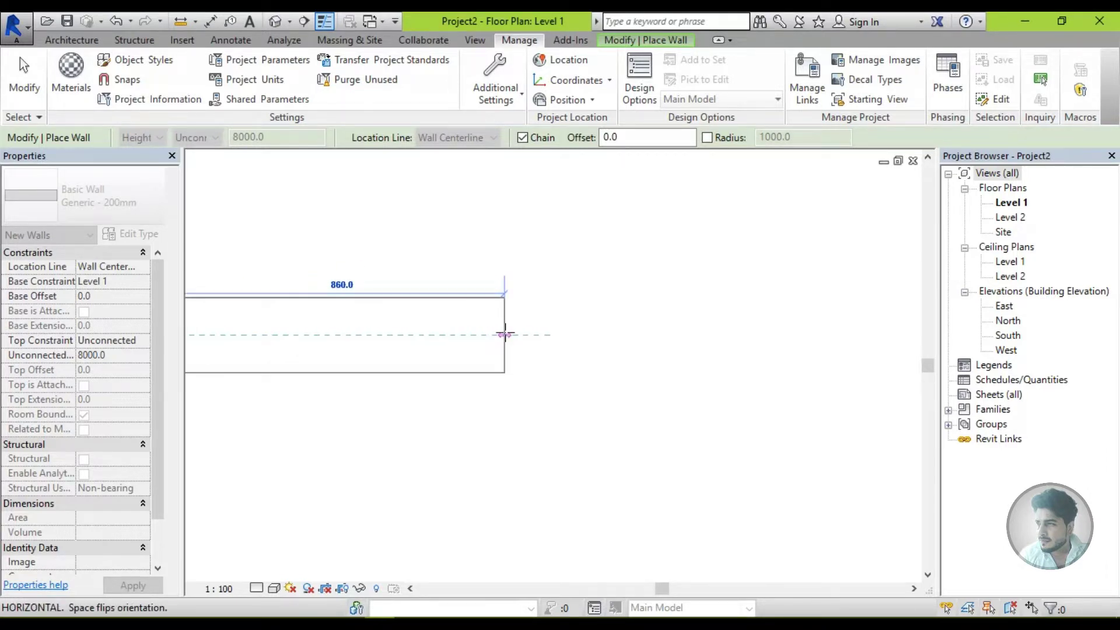
scroll(515, 335, "up", 1)
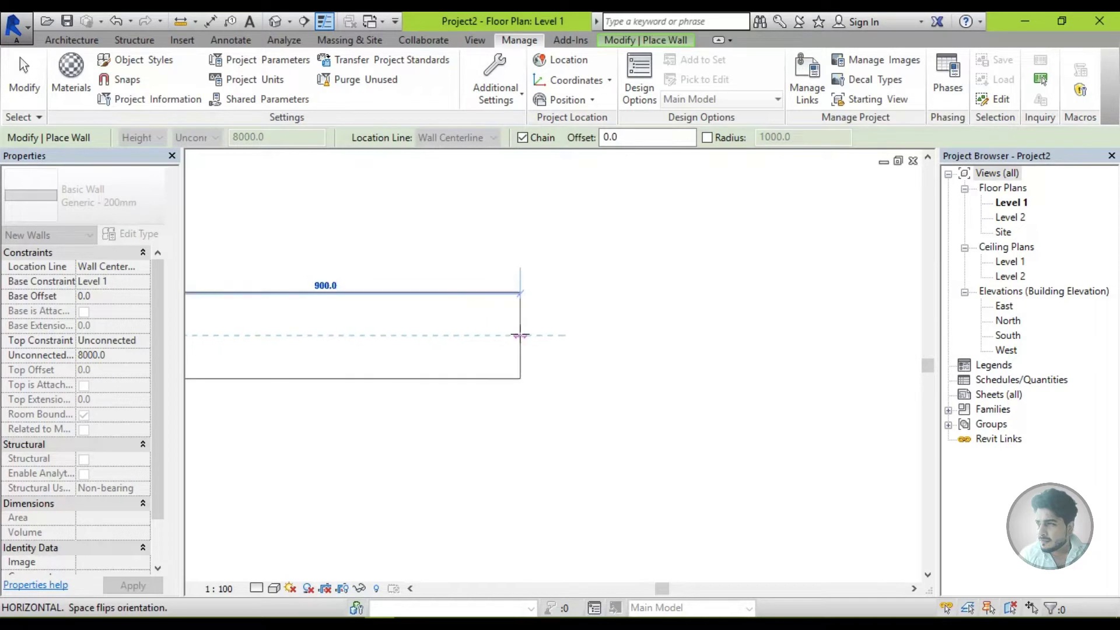
scroll(519, 335, "up", 1)
scroll(530, 335, "up", 1)
middle_click_drag(529, 335, 596, 340)
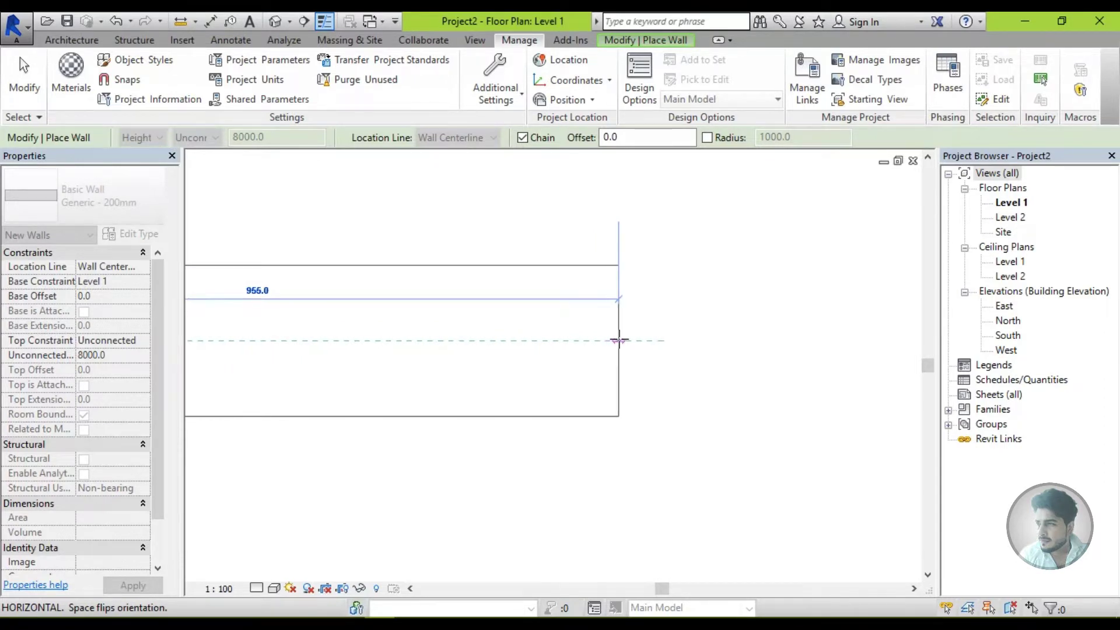
scroll(609, 338, "down", 1)
scroll(604, 341, "down", 4)
scroll(600, 338, "down", 2)
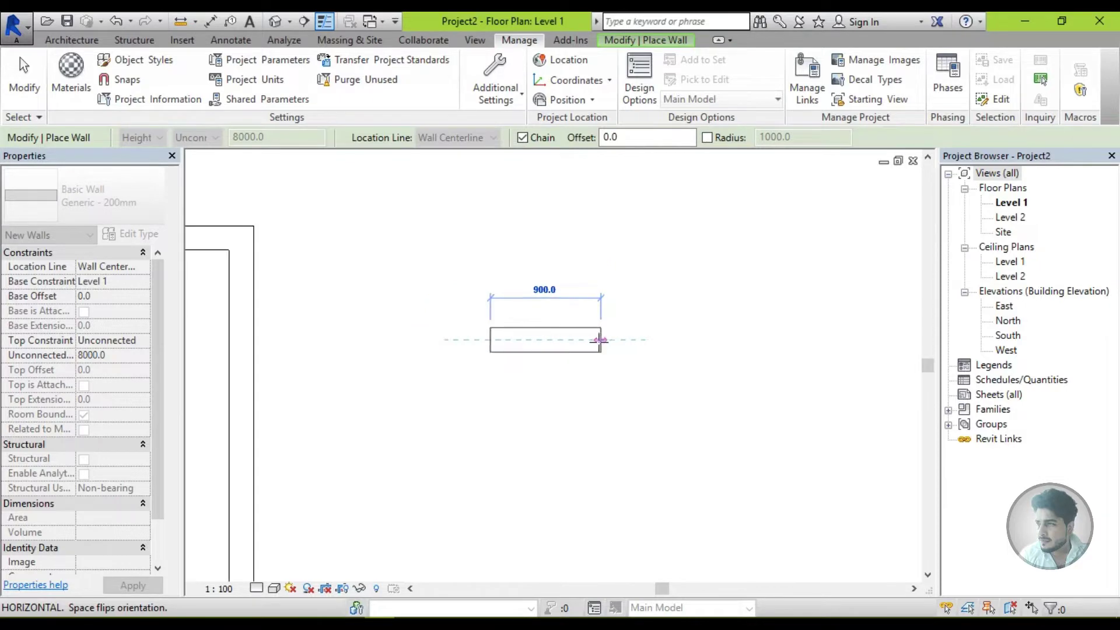
key("Escape")
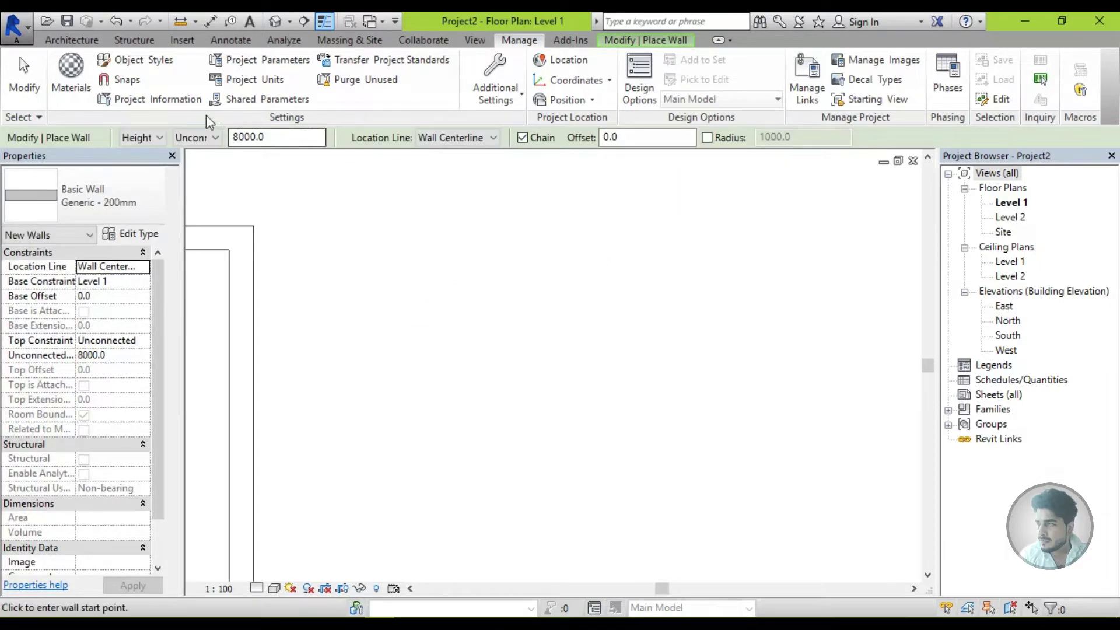
left_click(119, 81)
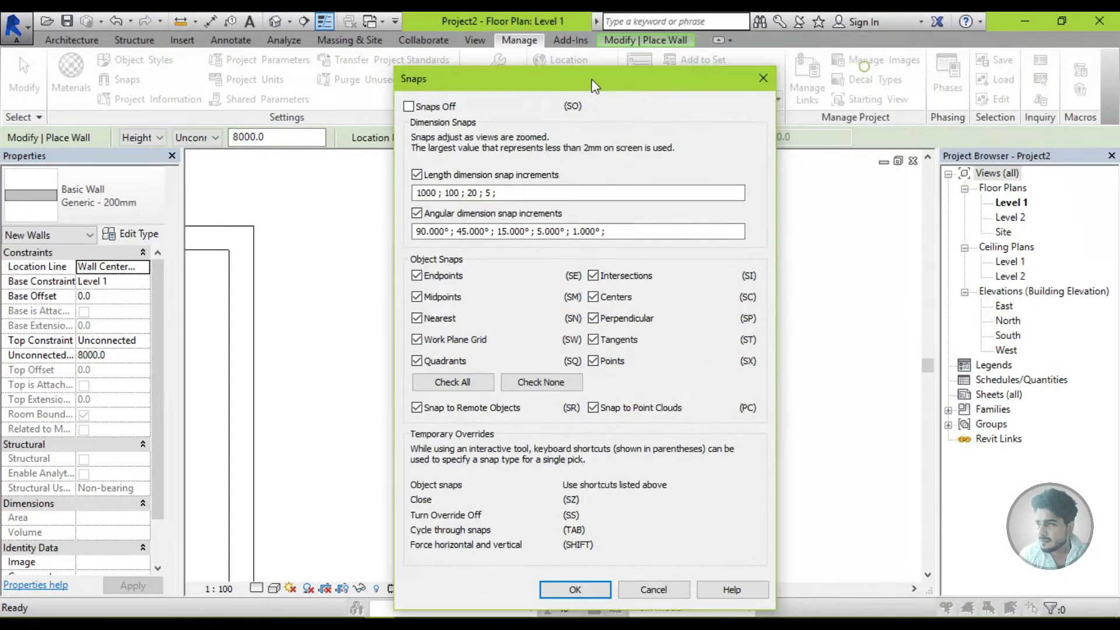
- Add 10 to the length snap increments, giving 1000; 100; 20; 10; 5
left_click(506, 193)
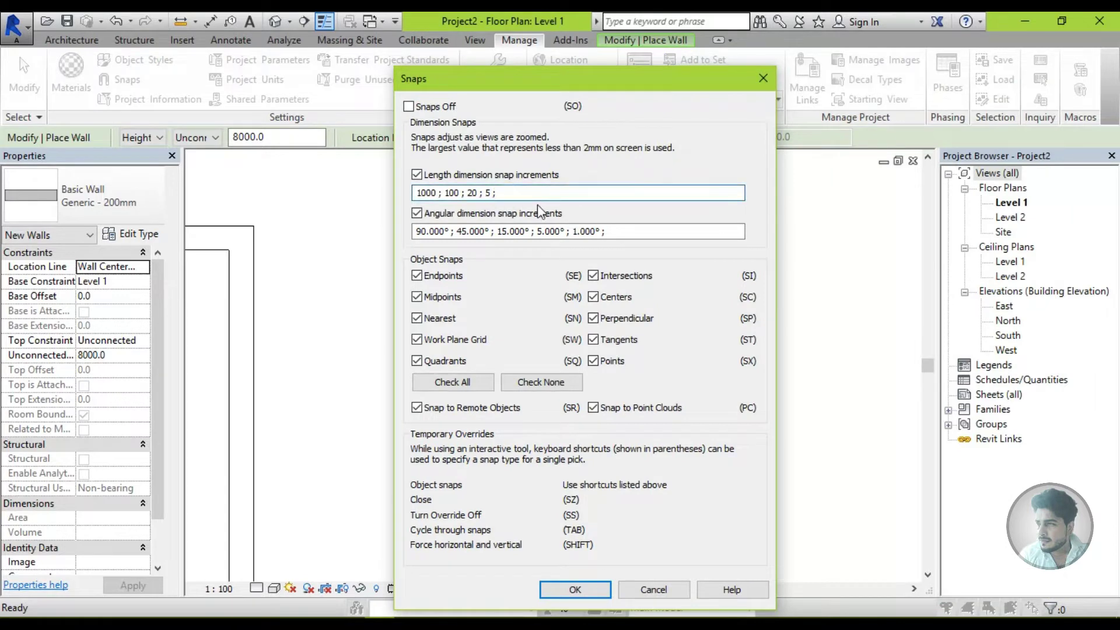
type("10 ;")
left_click(571, 590)
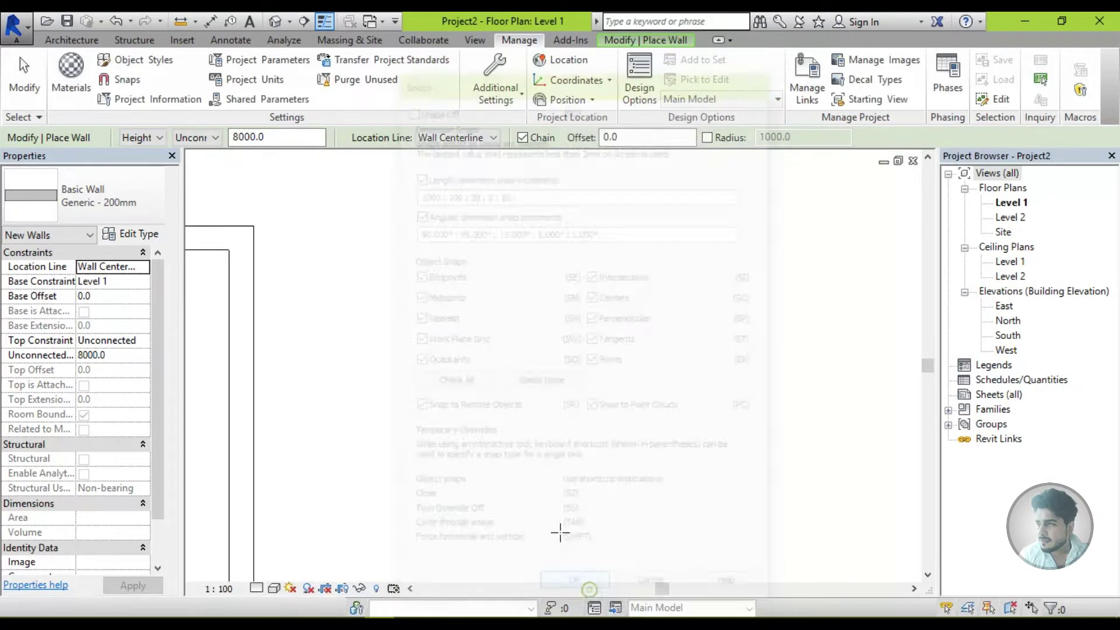
- Try a wall right of the enclosure, cancel it, recheck snaps, and restart it
left_click(401, 297)
scroll(401, 297, "up", 5)
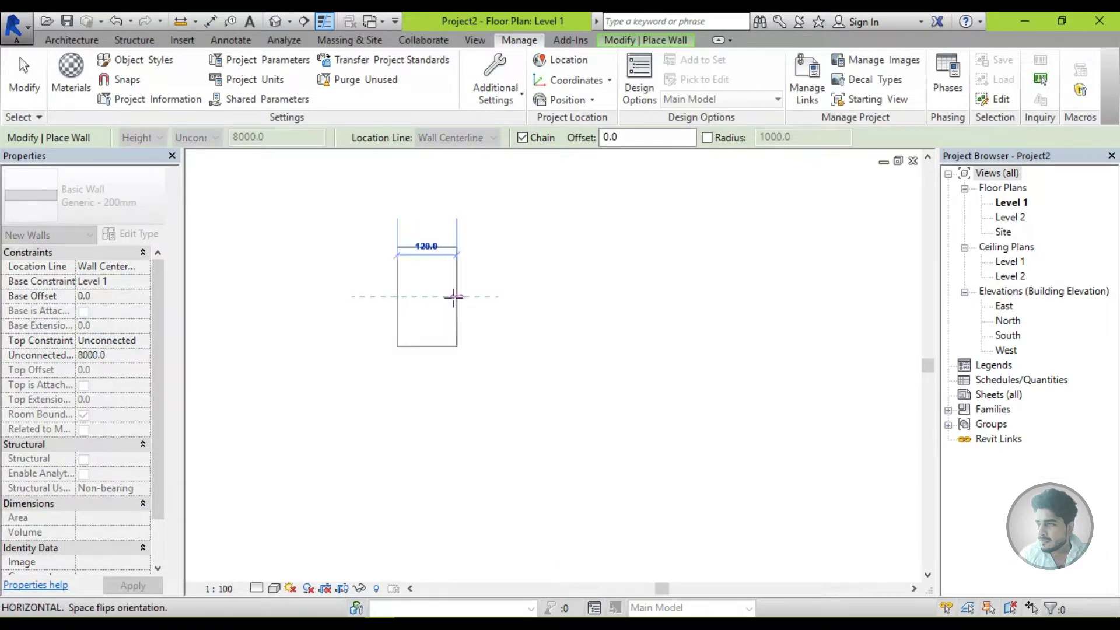
scroll(473, 297, "up", 2)
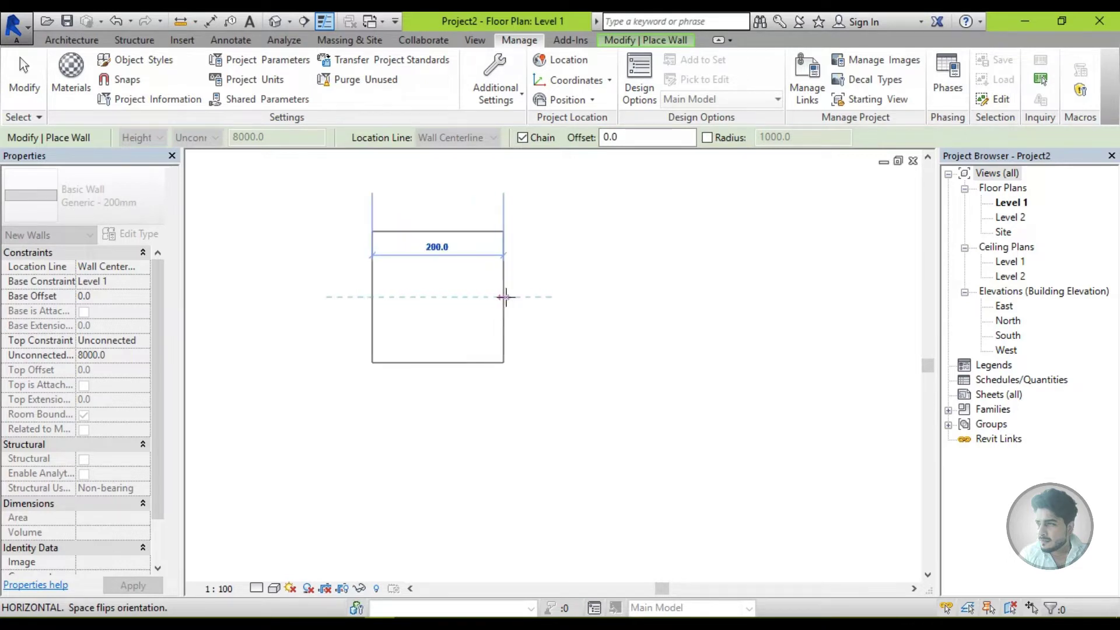
key("Escape")
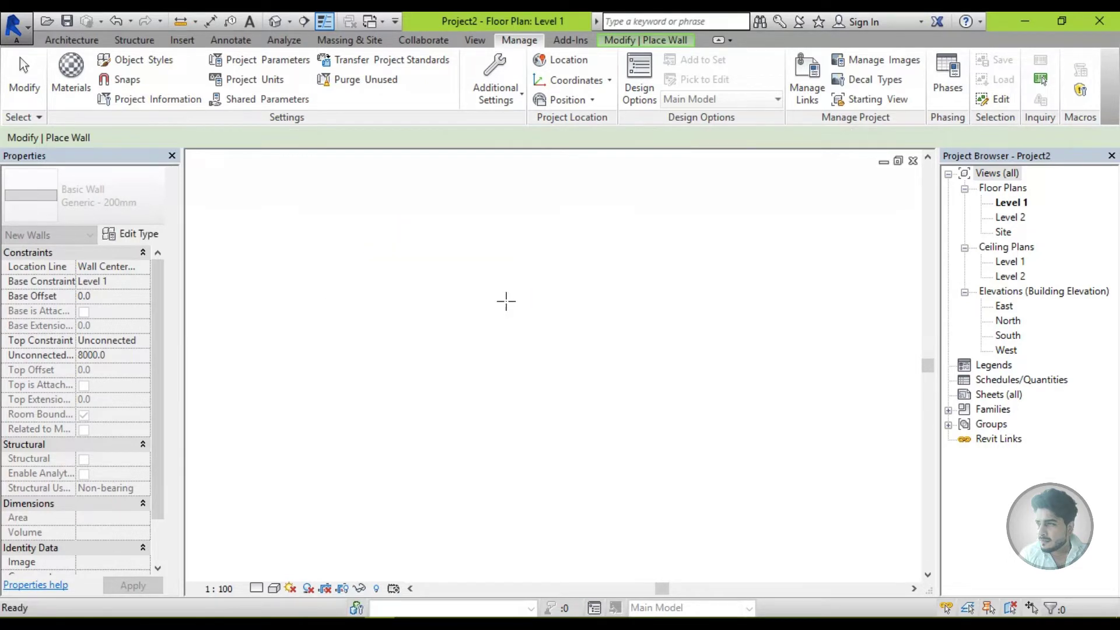
left_click(134, 83)
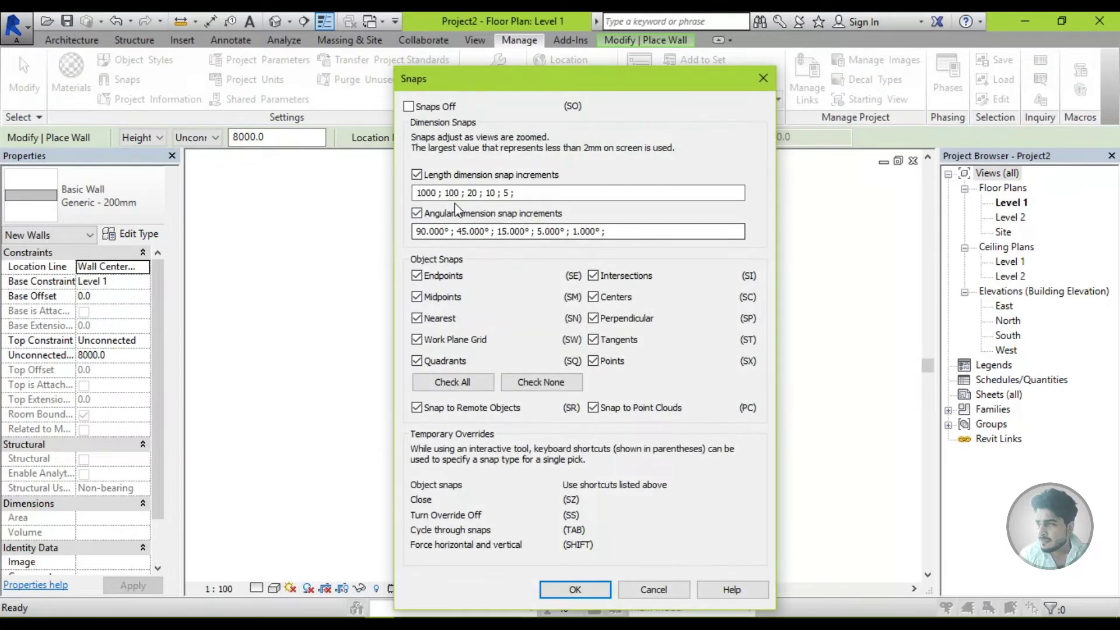
left_click(762, 78)
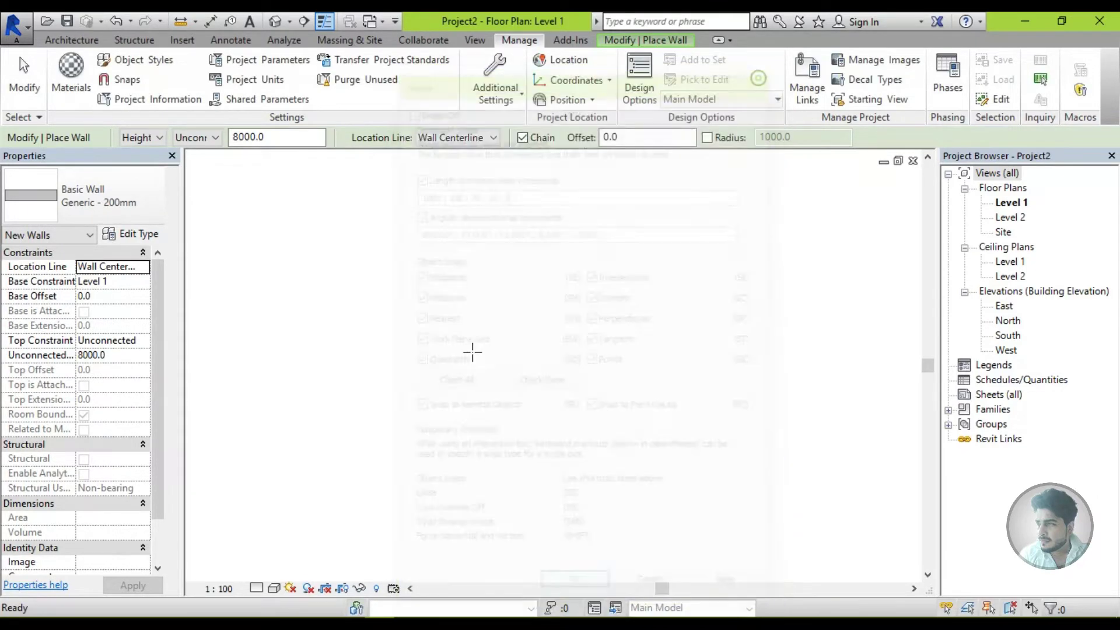
mouse_move(387, 337)
middle_mouse_down()
mouse_move(550, 348)
mouse_move(501, 335)
middle_mouse_up()
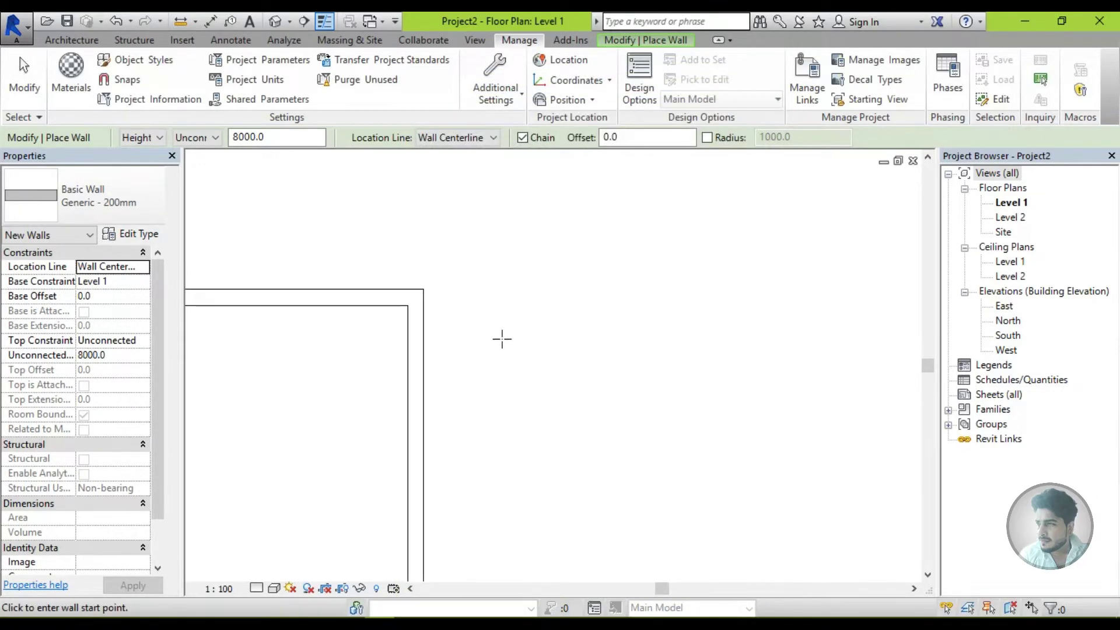
left_click(470, 384)
scroll(470, 375, "up", 1)
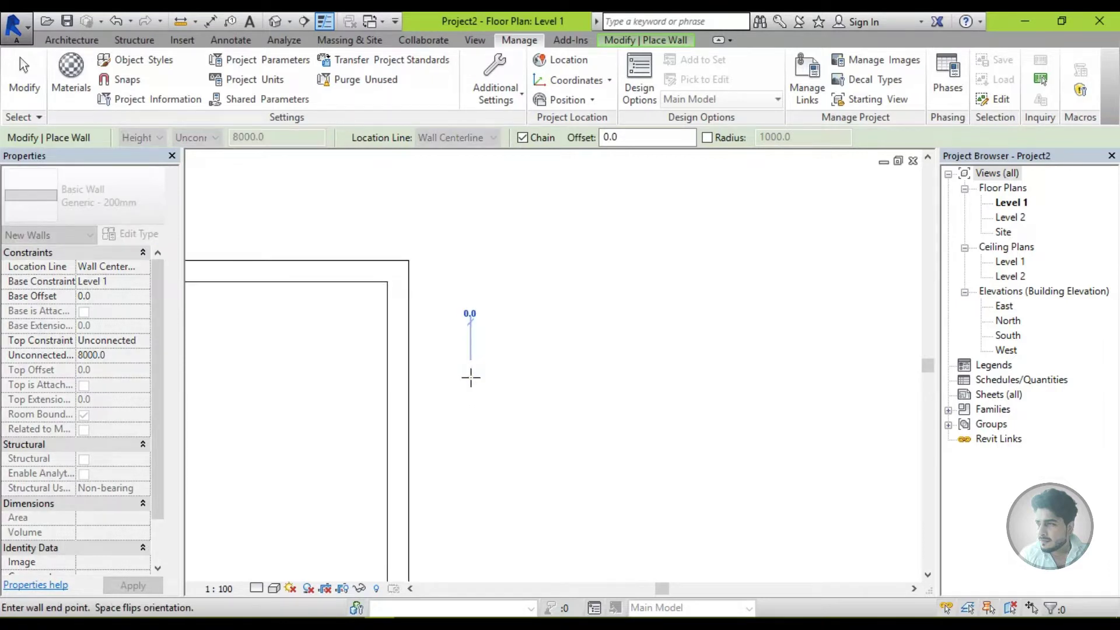
- Zoom in while drawing the 1500-long vertical wall right of the enclosure
scroll(472, 384, "up", 1)
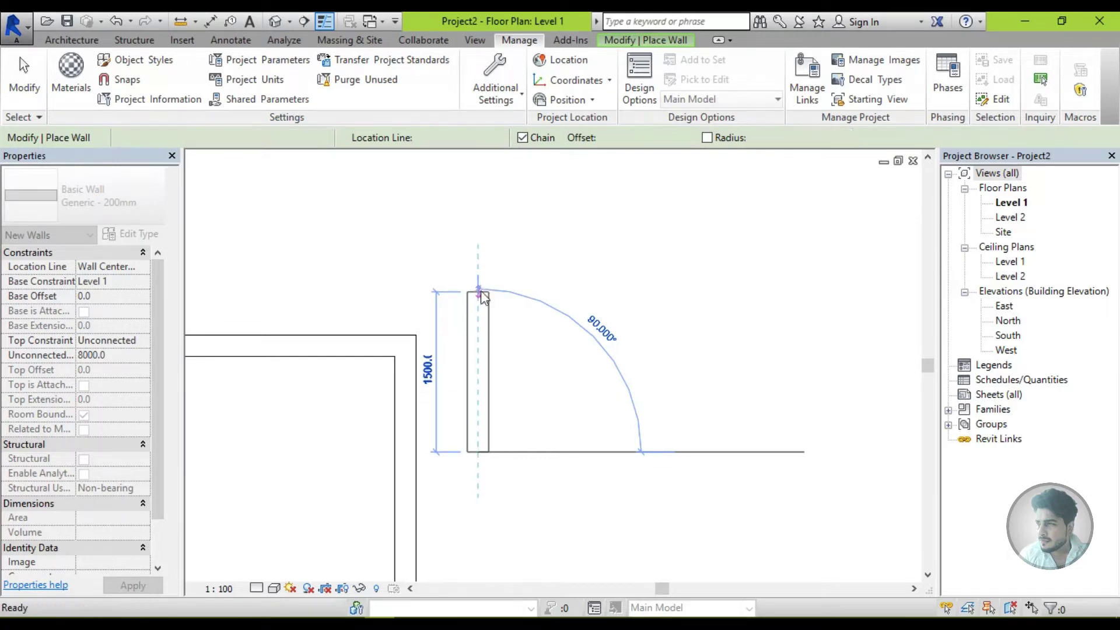
- Review the snap settings, then end wall placement and zoom to show the enclosure
left_click(120, 79)
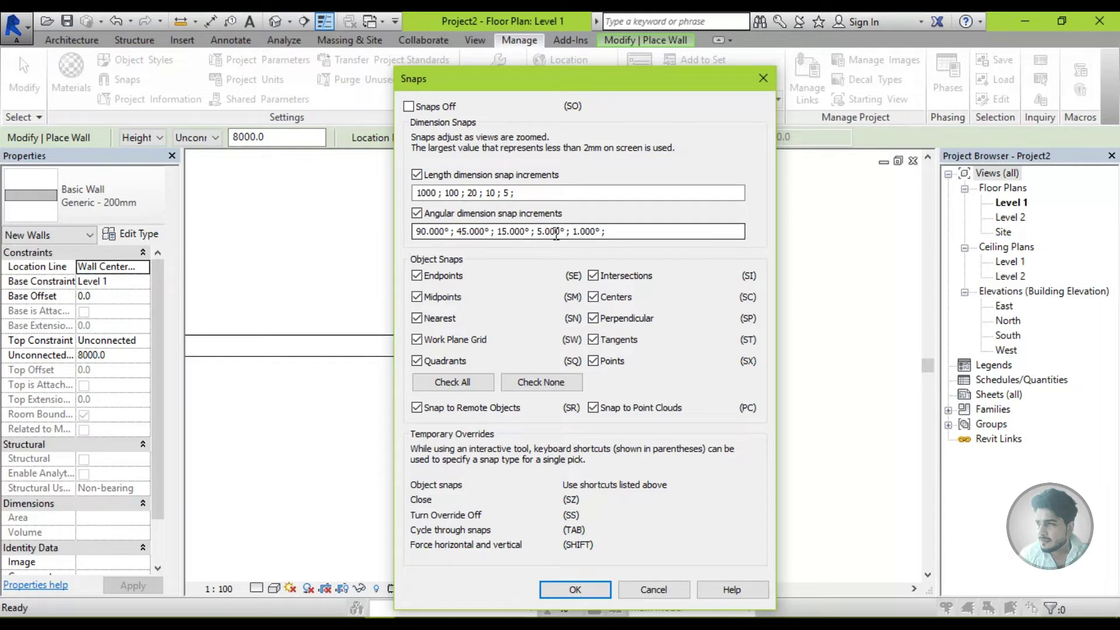
left_click(574, 589)
scroll(589, 470, "down", 5)
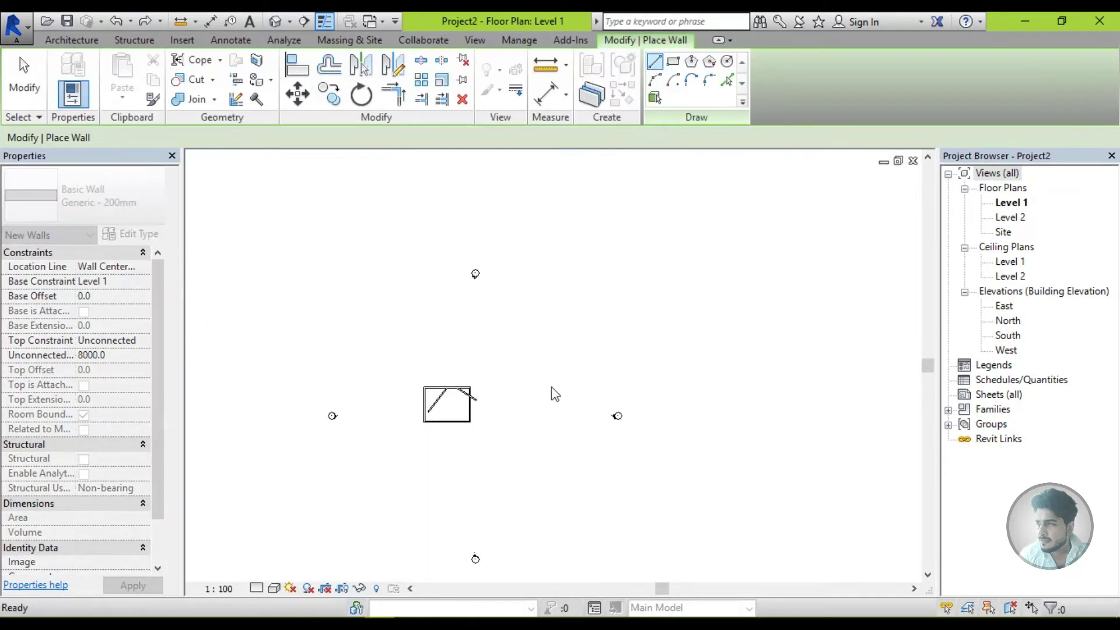
key("Escape")
scroll(455, 417, "up", 5)
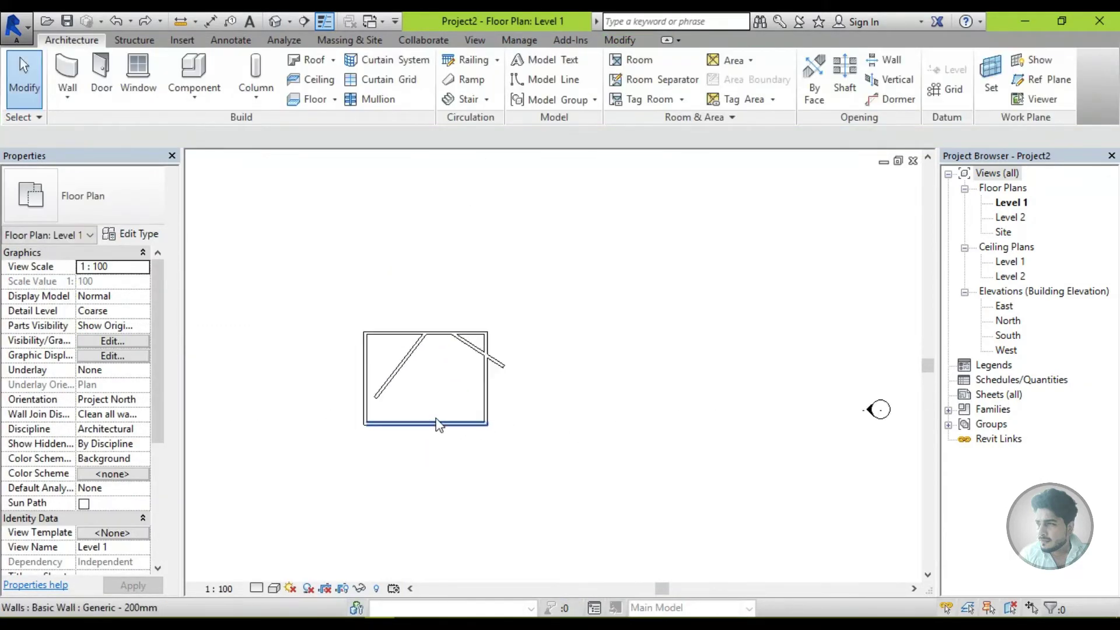
- Limit the angular snap increments to 90 and 30 degrees, then zoom in on the walls
left_click(518, 41)
left_click(123, 79)
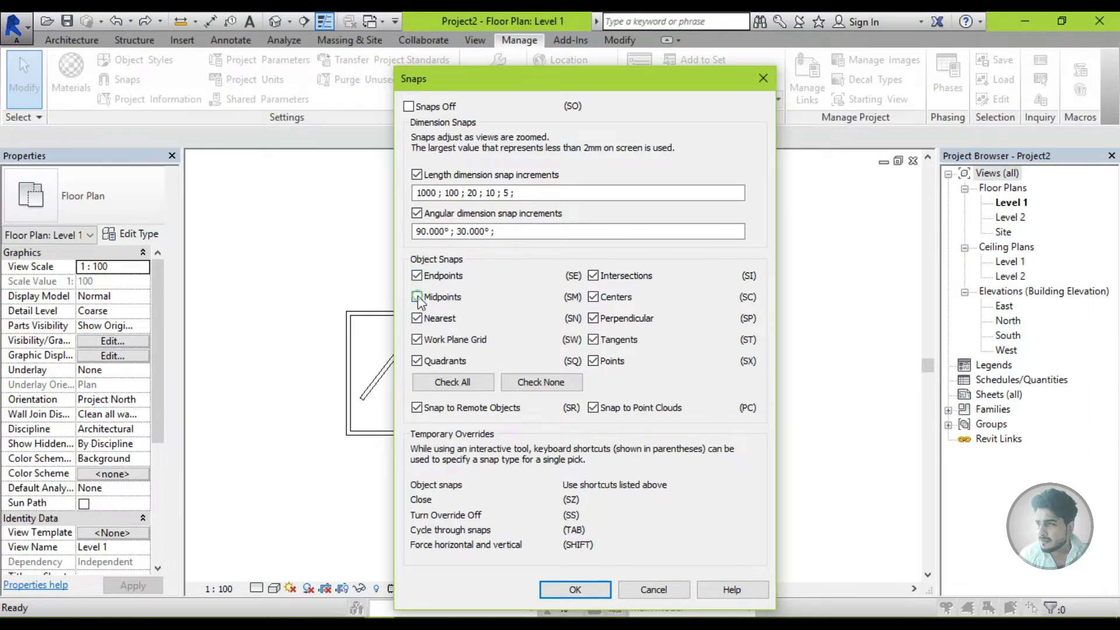
left_click(564, 593)
scroll(570, 475, "up", 2)
scroll(450, 405, "up", 2)
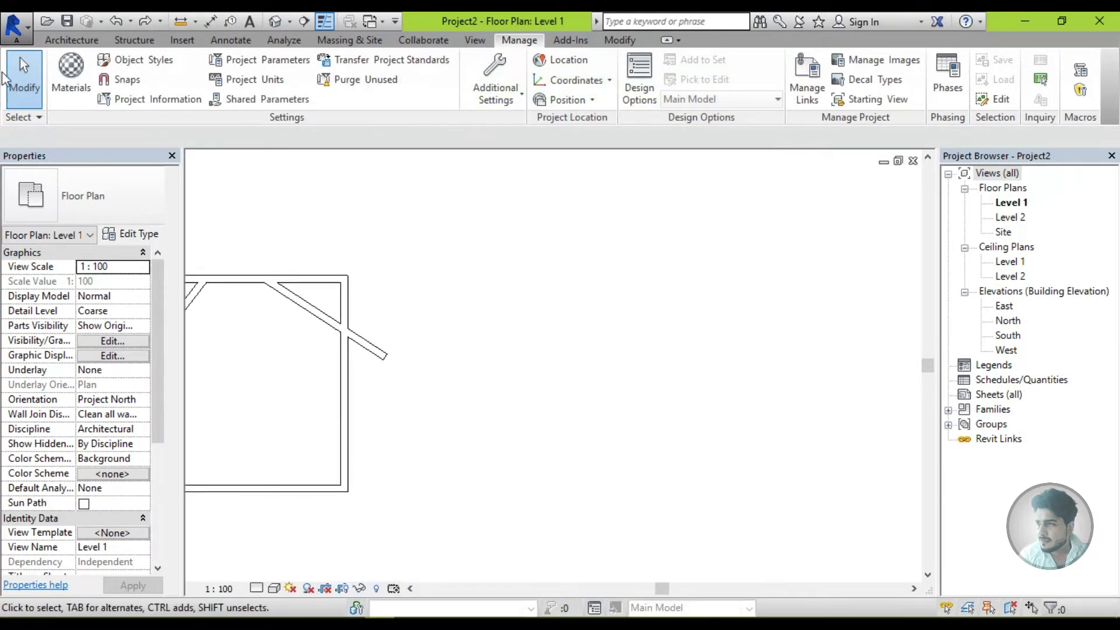
left_click(68, 41)
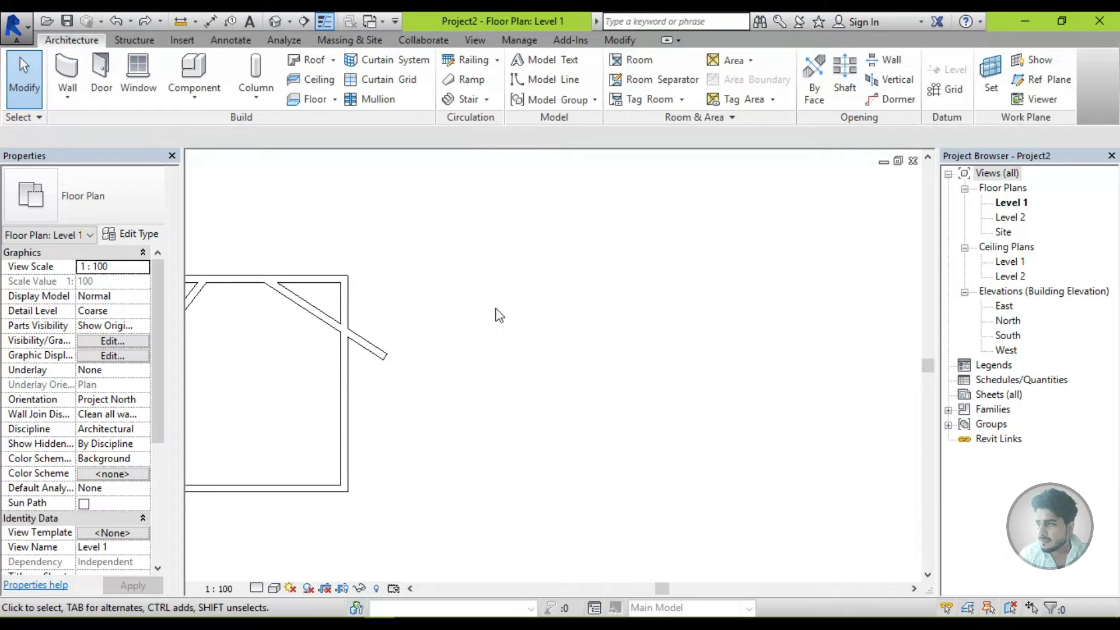
- Draw one horizontal wall right of the enclosure and exit wall placement
left_click(68, 76)
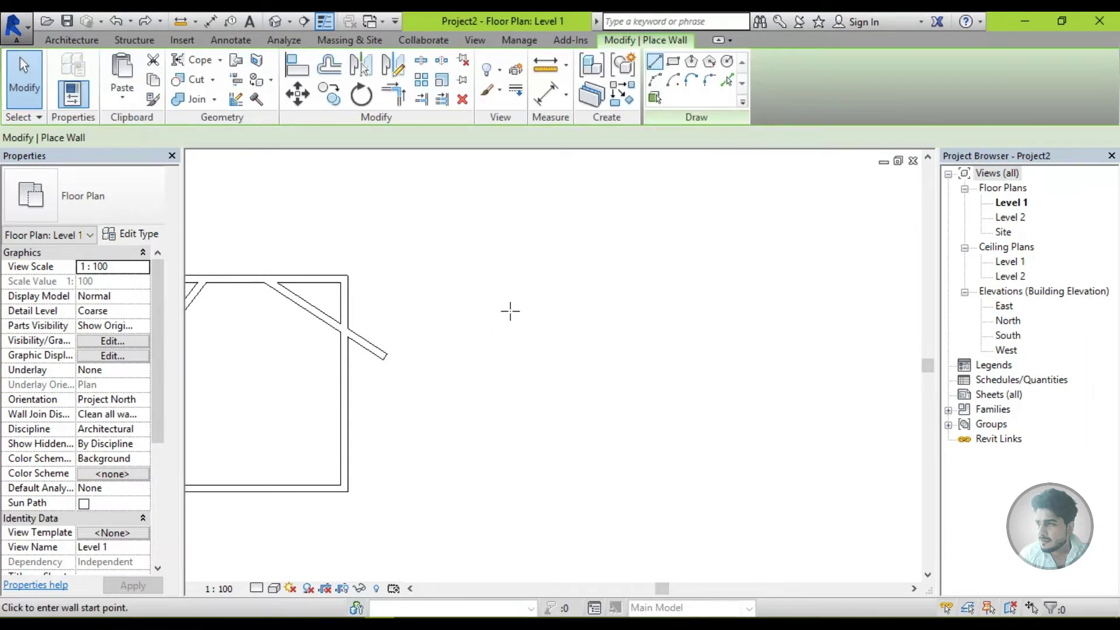
left_click(500, 304)
left_click(713, 305)
key("Escape")
middle_click_drag(665, 320, 597, 319)
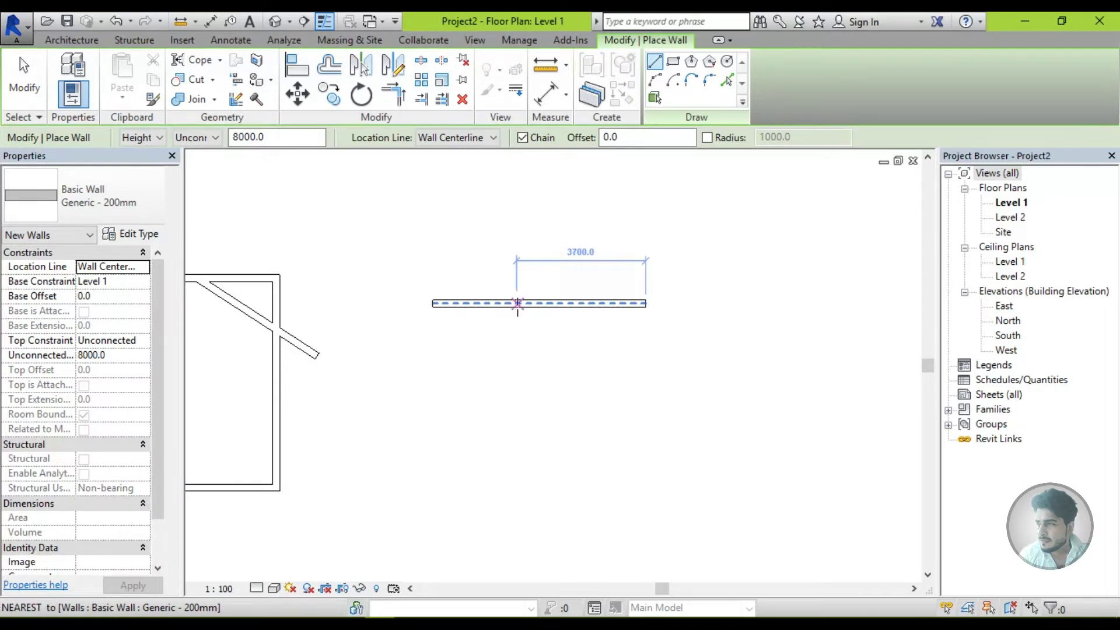
scroll(524, 306, "down", 1)
key("Escape")
key("Escape")
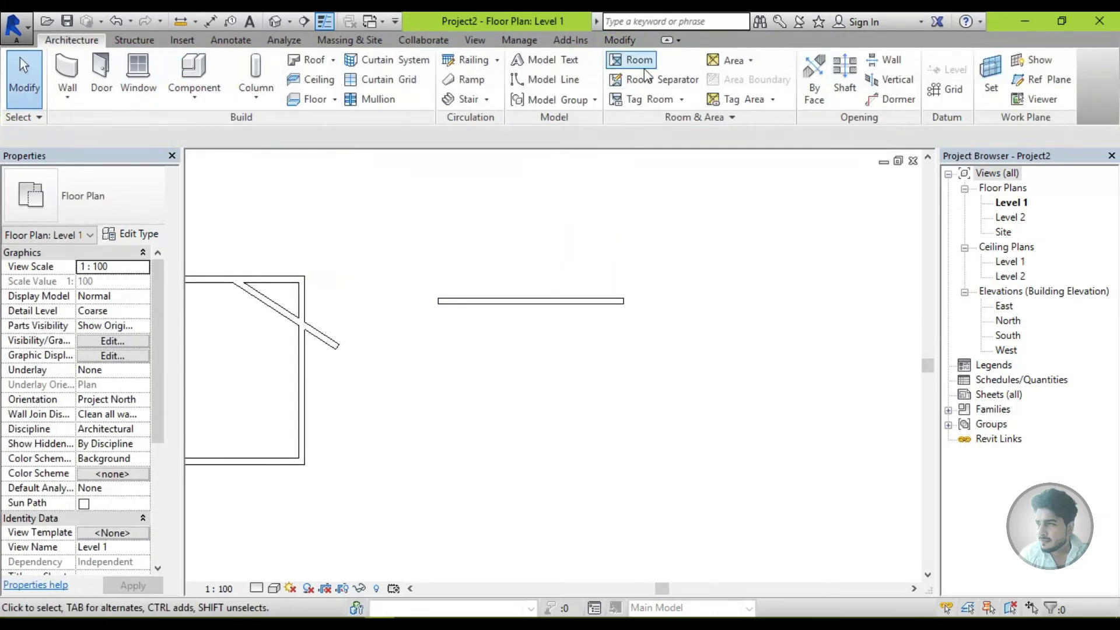
left_click(519, 40)
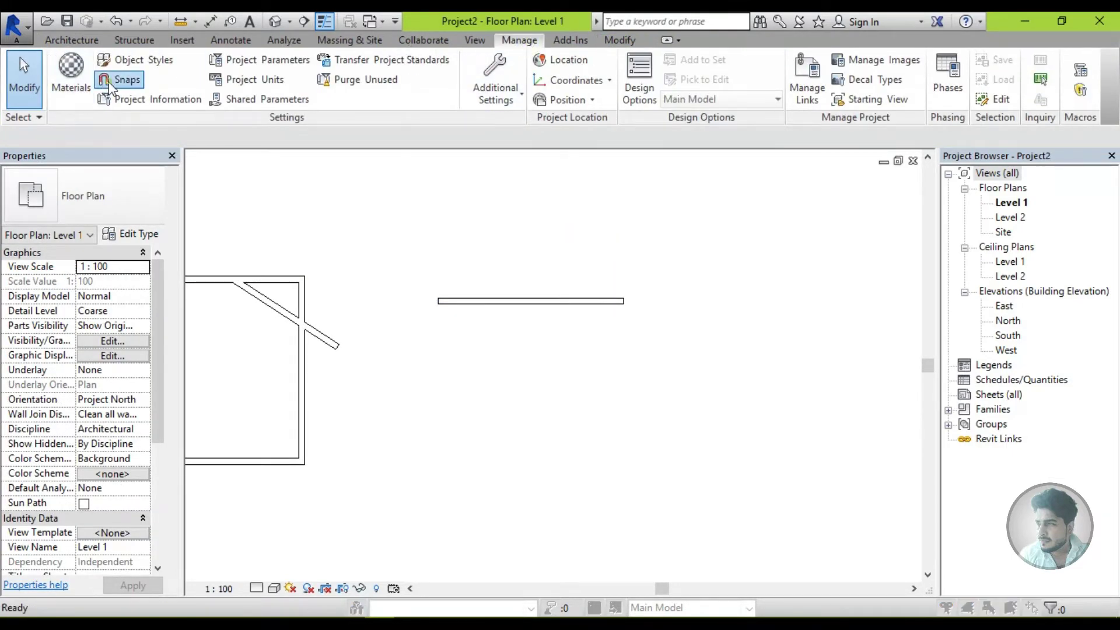
- Check the snap settings and close them without changes
left_click(120, 79)
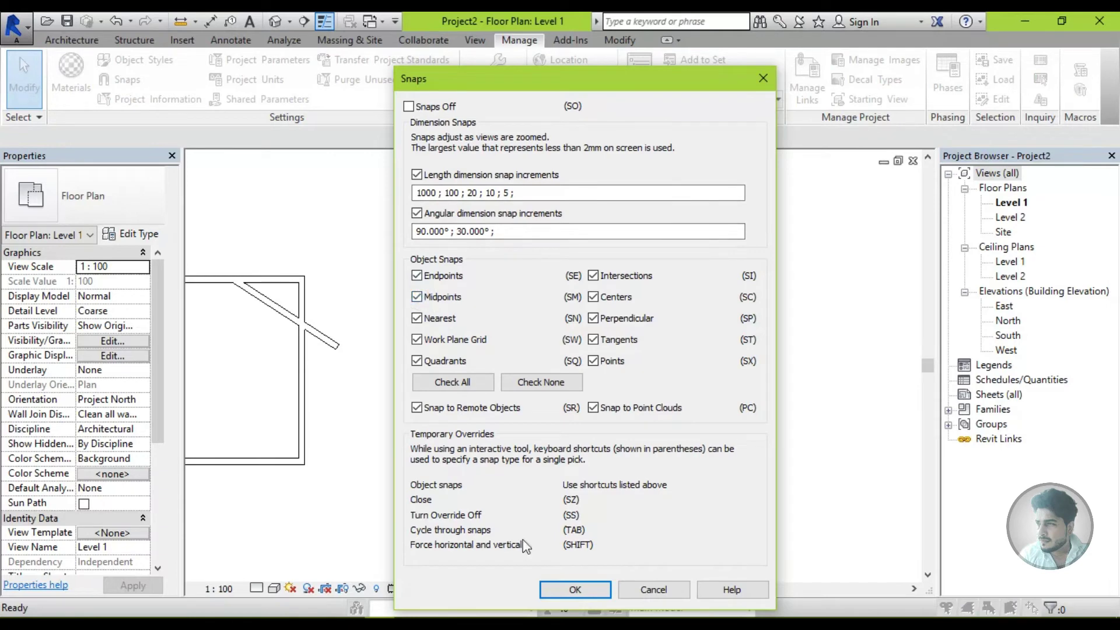
left_click(562, 594)
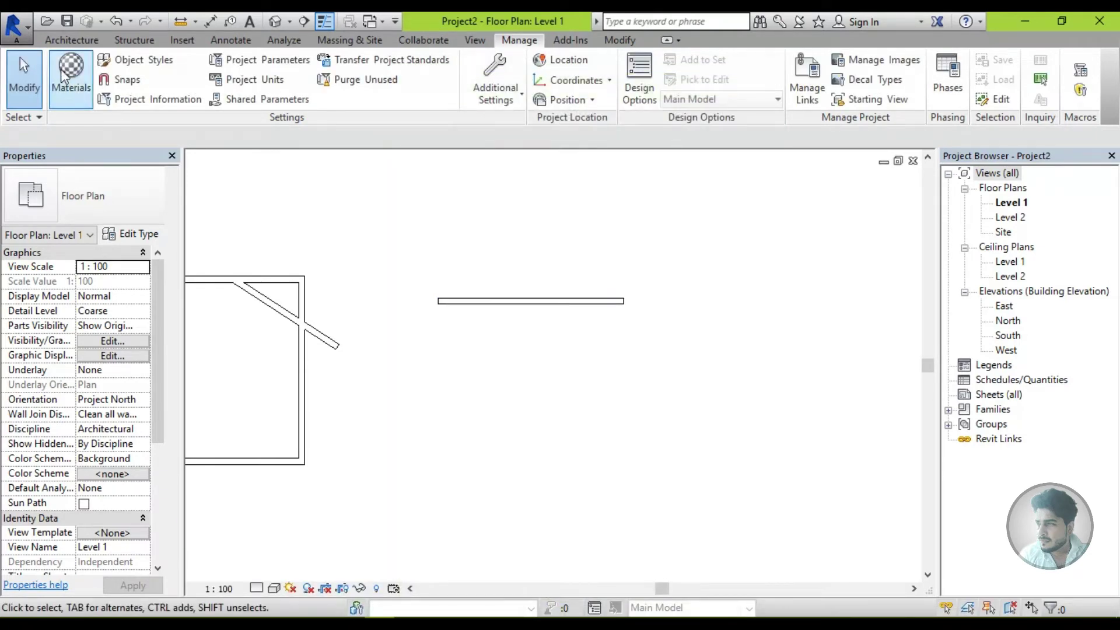
left_click(86, 42)
- Draw a vertical wall down from the horizontal wall's midpoint, forming a T
left_click(67, 70)
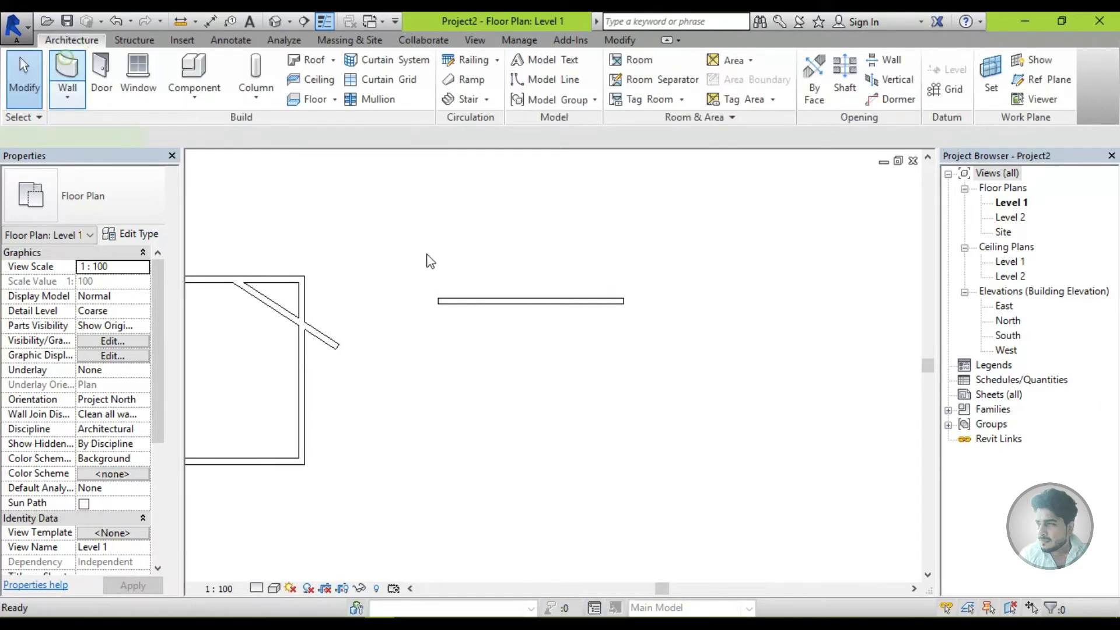
left_click(532, 302)
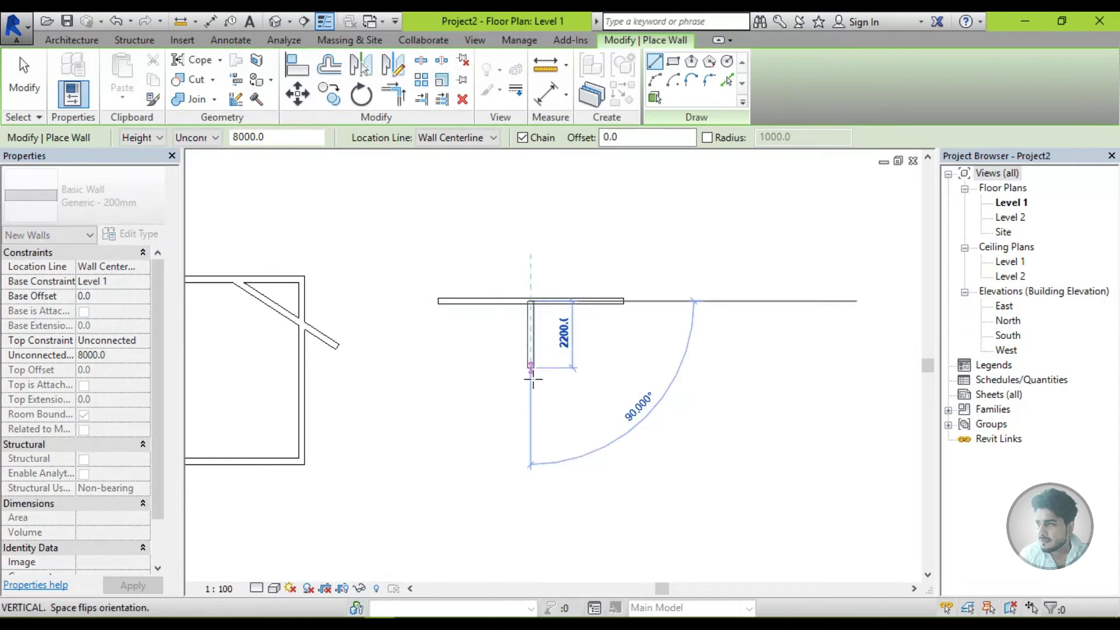
left_click(530, 428)
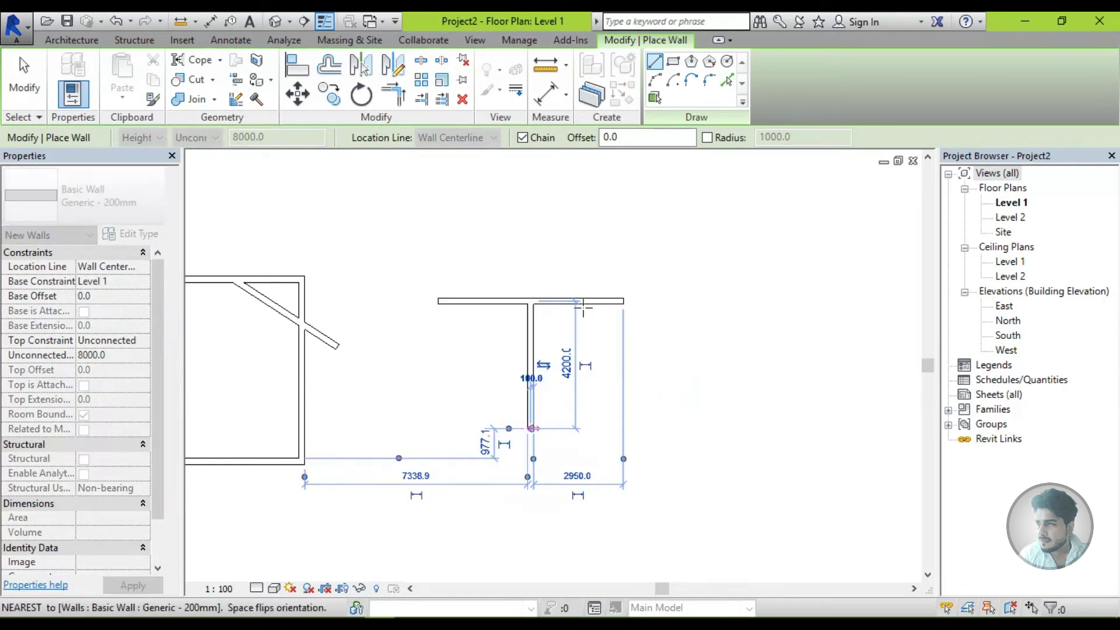
key("Escape")
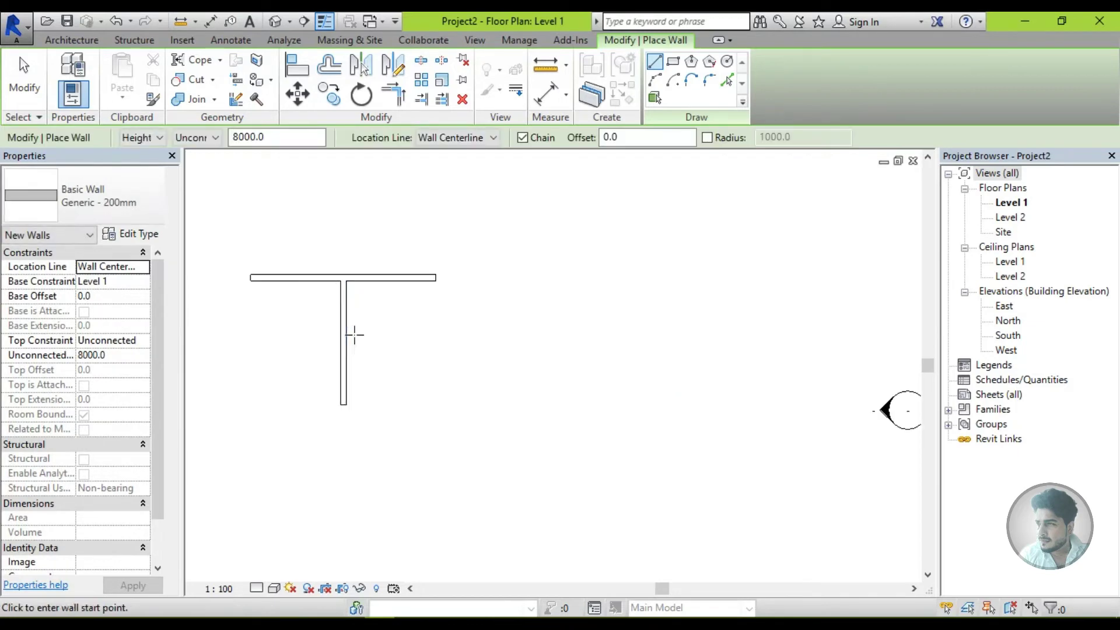
middle_click_drag(348, 269, 458, 256)
left_click(518, 39)
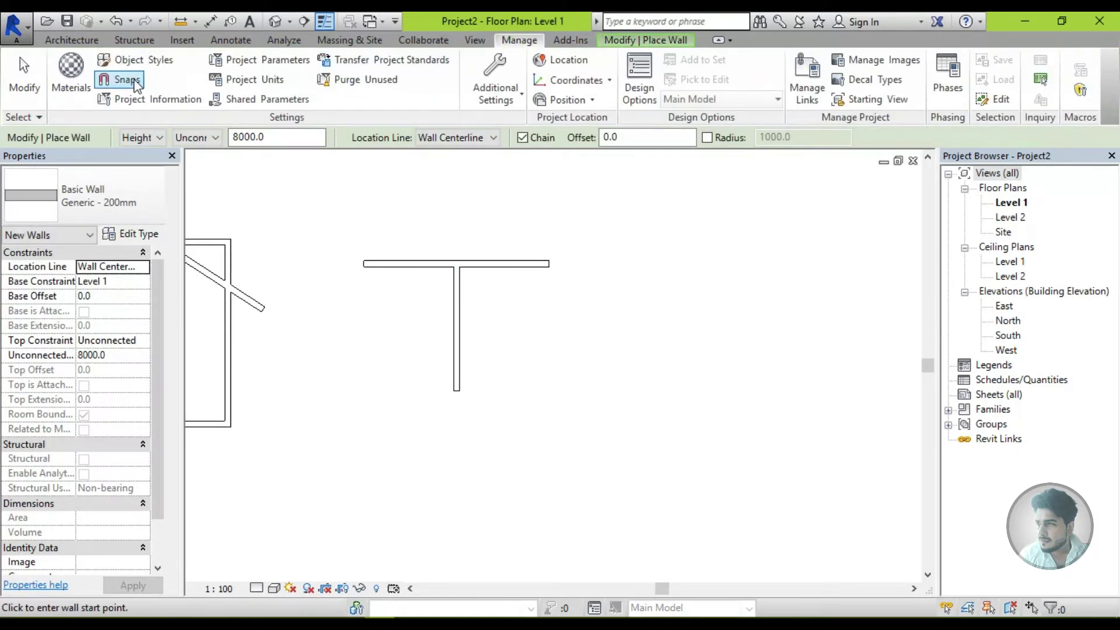
left_click(119, 79)
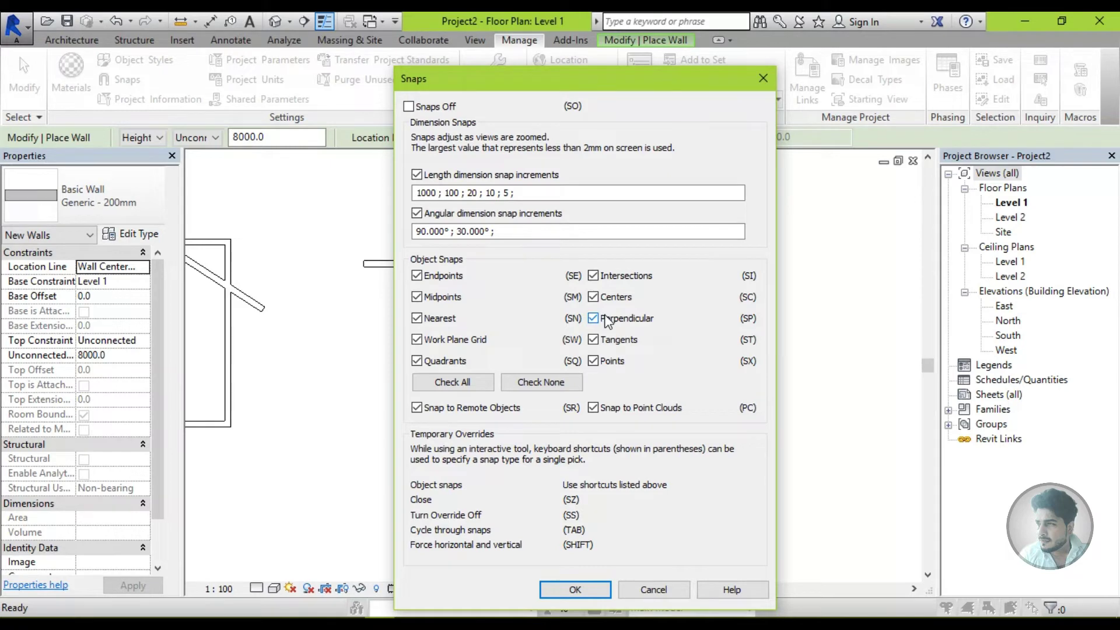
left_click(574, 590)
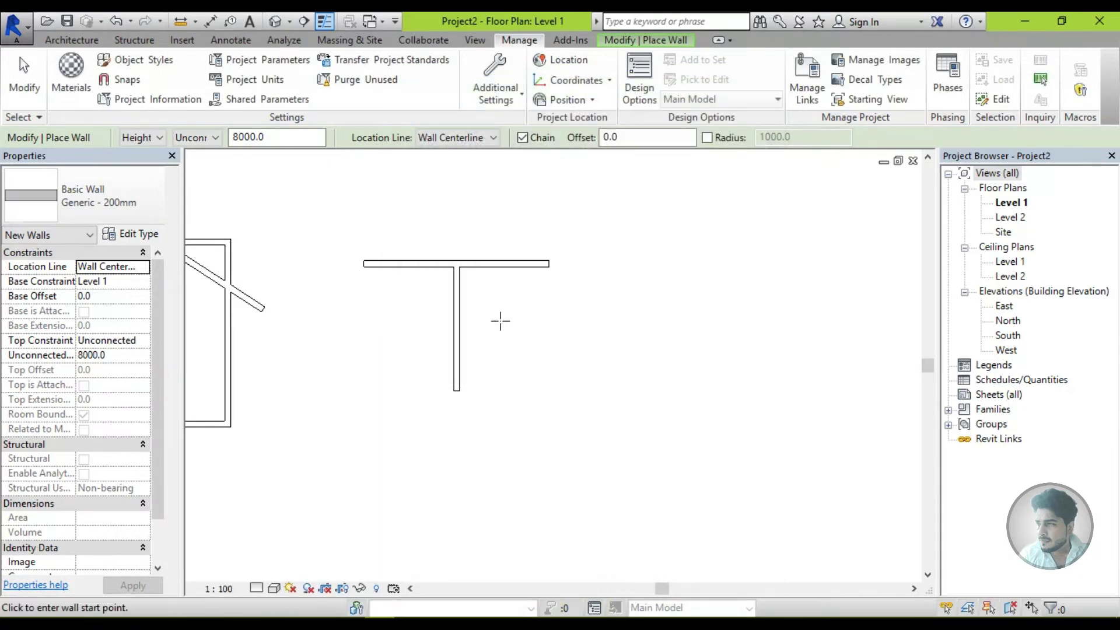
middle_click_drag(499, 318, 439, 329)
- Abandon the wall started right of the T-shaped walls and pan toward the enclosure
left_click(471, 346)
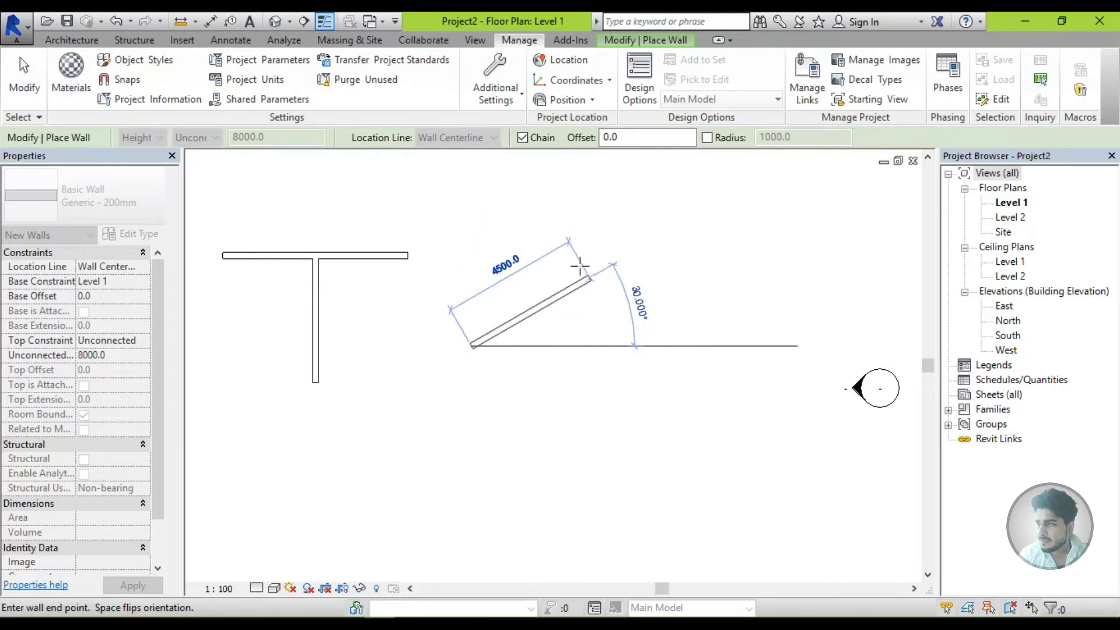
scroll(568, 286, "down", 1)
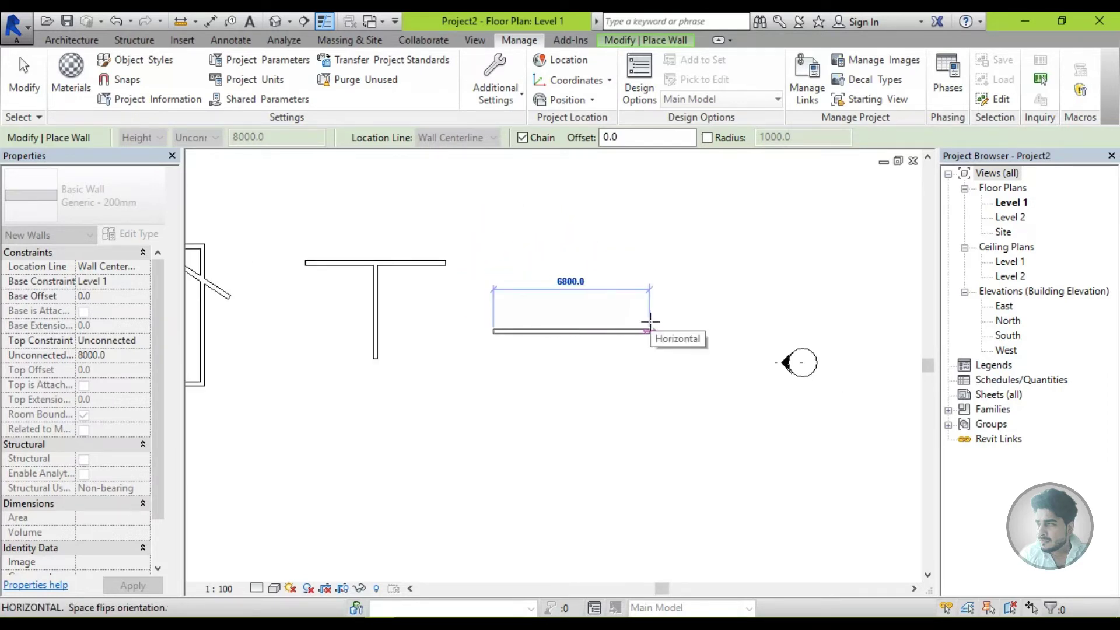
scroll(513, 314, "down", 1)
middle_click_drag(514, 313, 671, 347)
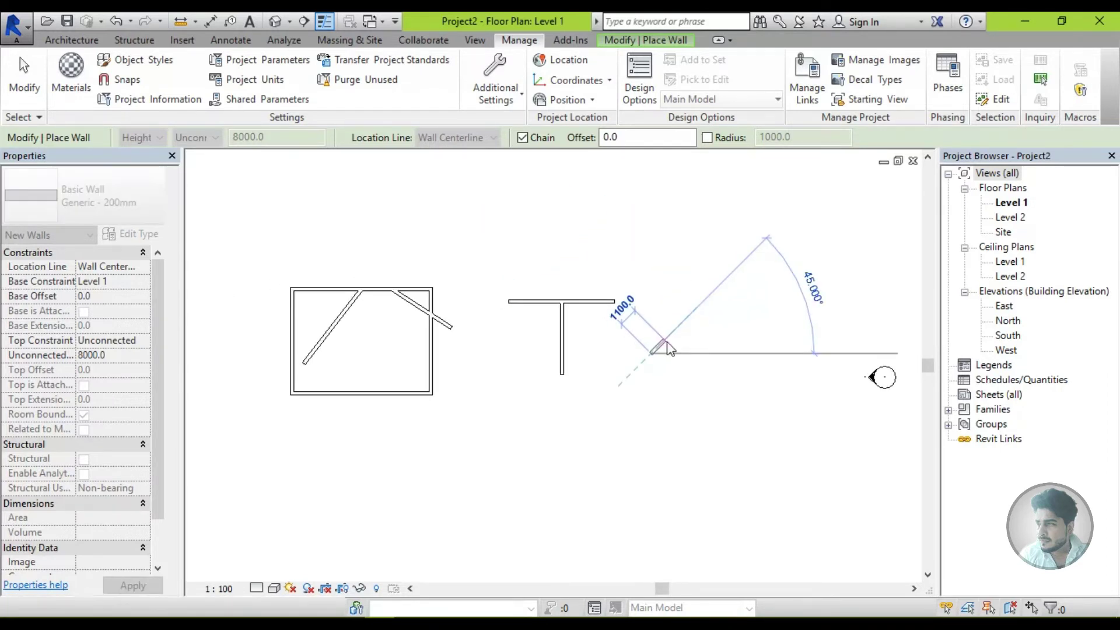
key("Escape")
key("Escape")
- Delete both diagonal walls inside the rectangle and reframe the enclosure and T walls
left_click(421, 309)
key("Delete")
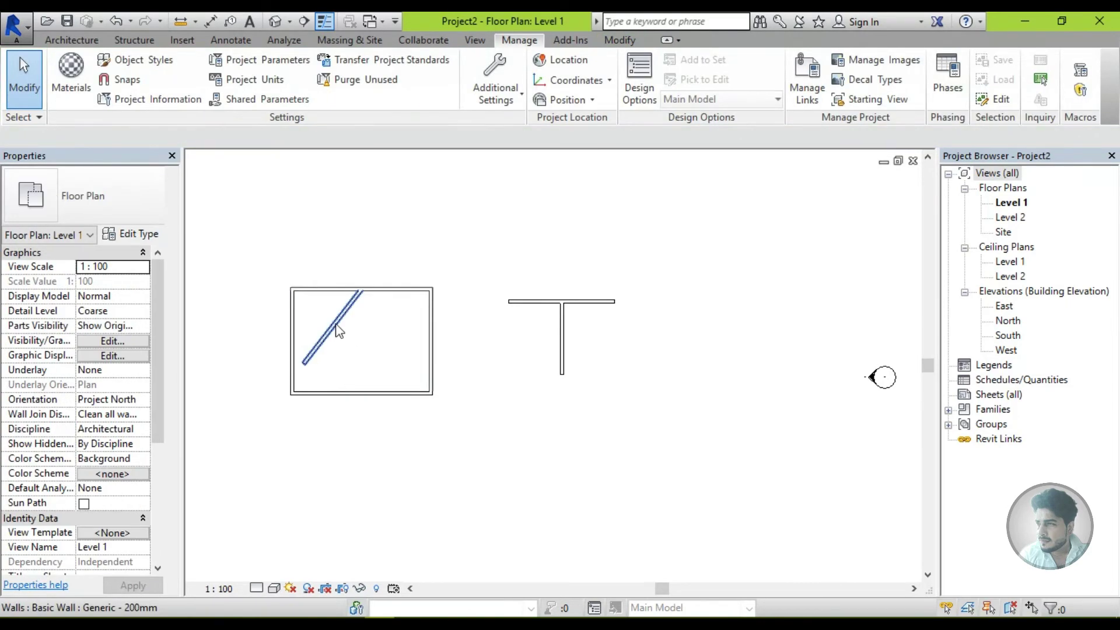
left_click(337, 328)
key("Delete")
scroll(332, 327, "up", 1)
middle_click_drag(330, 327, 421, 358)
scroll(422, 358, "up", 1)
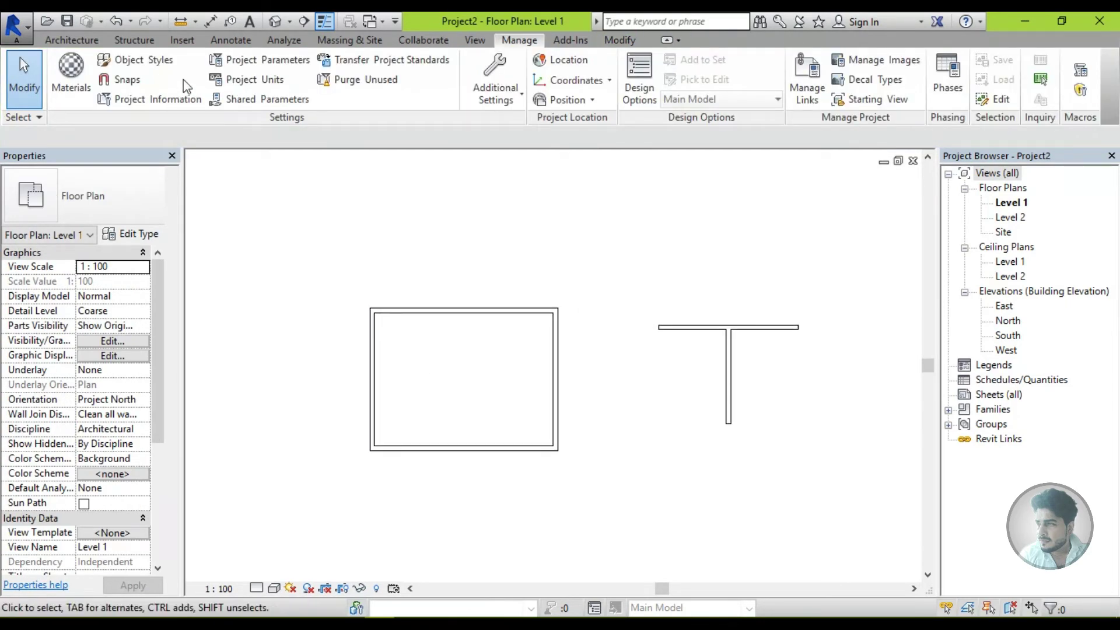
- With the Wall tool, begin a wall near the rectangle's lower-left corner, then end that chain
left_click(85, 45)
left_click(64, 73)
scroll(357, 443, "up", 1)
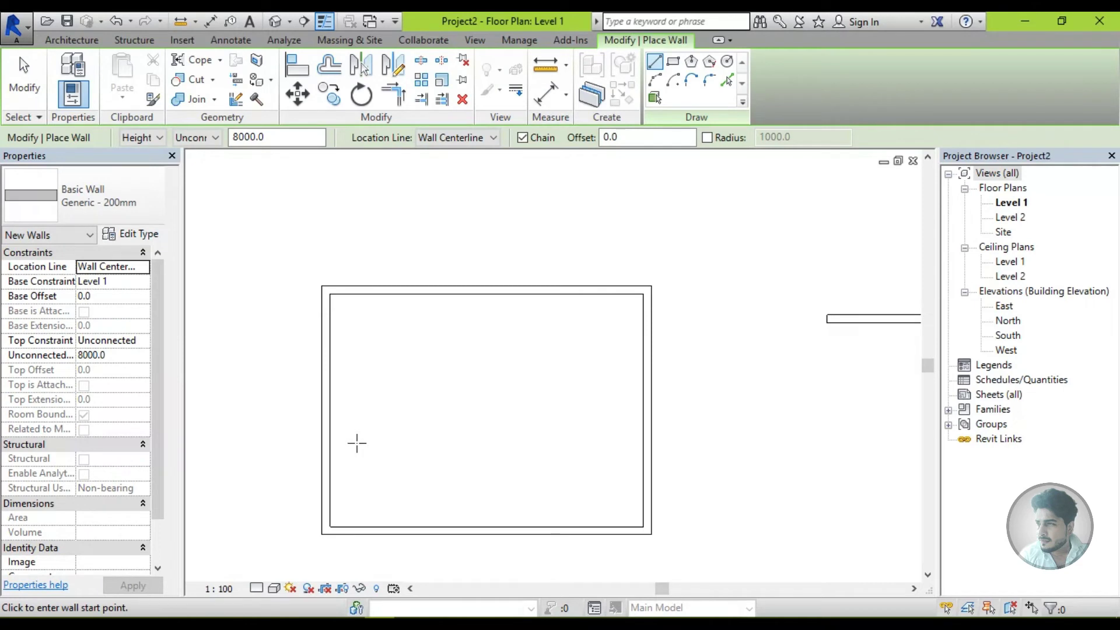
left_click(346, 448)
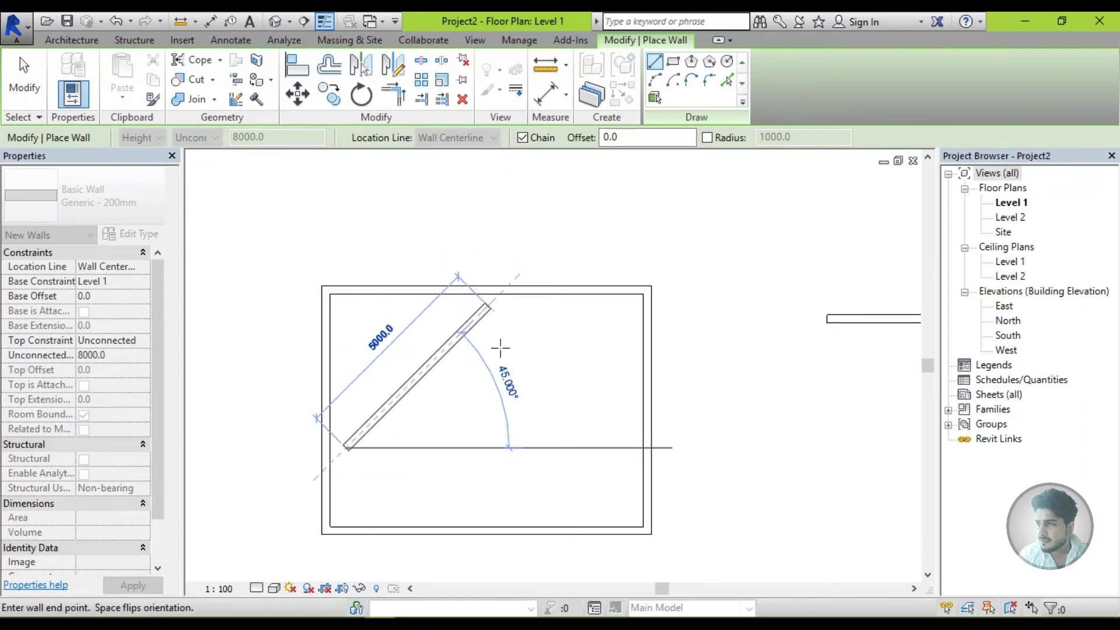
scroll(500, 350, "down", 2)
scroll(503, 366, "down", 3)
key("Escape")
- Draw a long horizontal wall, then a diagonal wall (about 29474.9 at 50°) ending at its midpoint
left_click(390, 292)
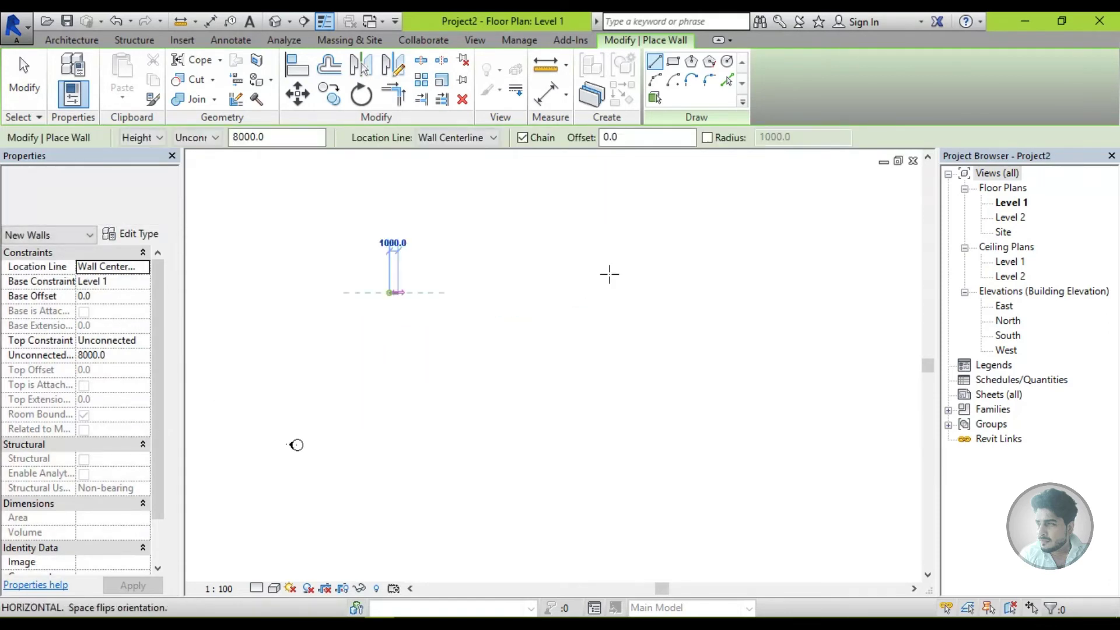
left_click(776, 293)
key("Escape")
left_click(420, 488)
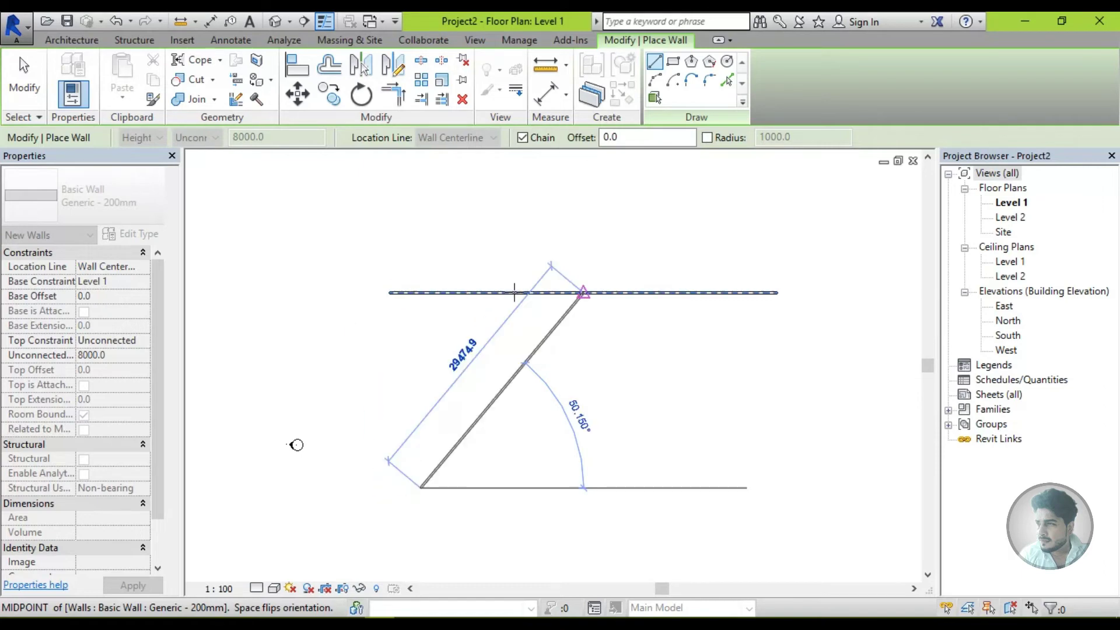
left_click(584, 291)
key("Escape")
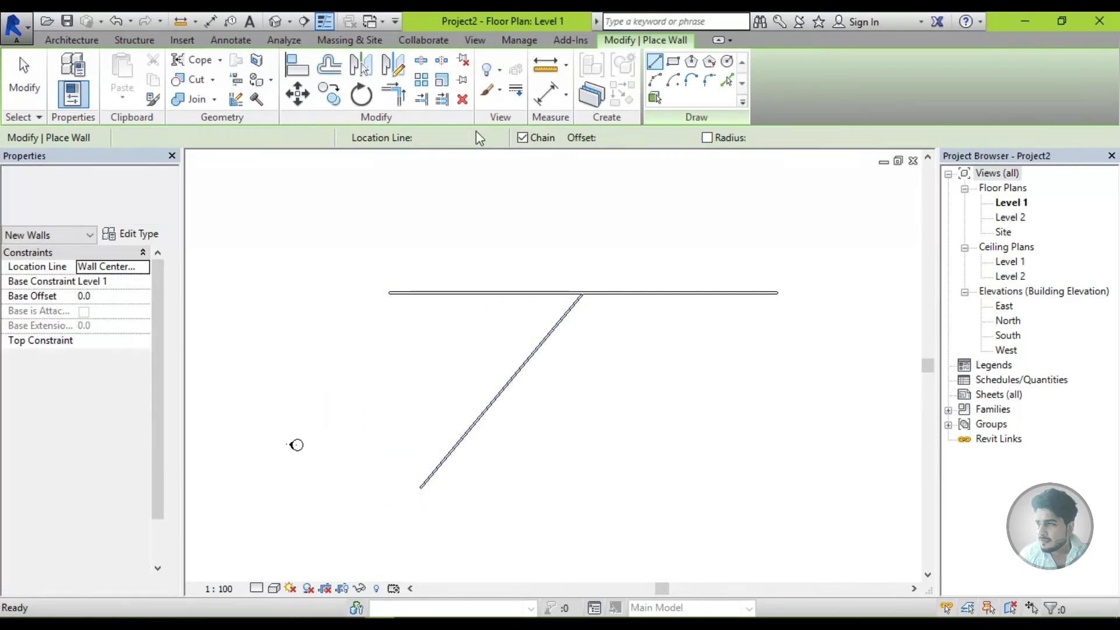
- Review the Snaps settings and close them with OK
key("Escape")
left_click(519, 39)
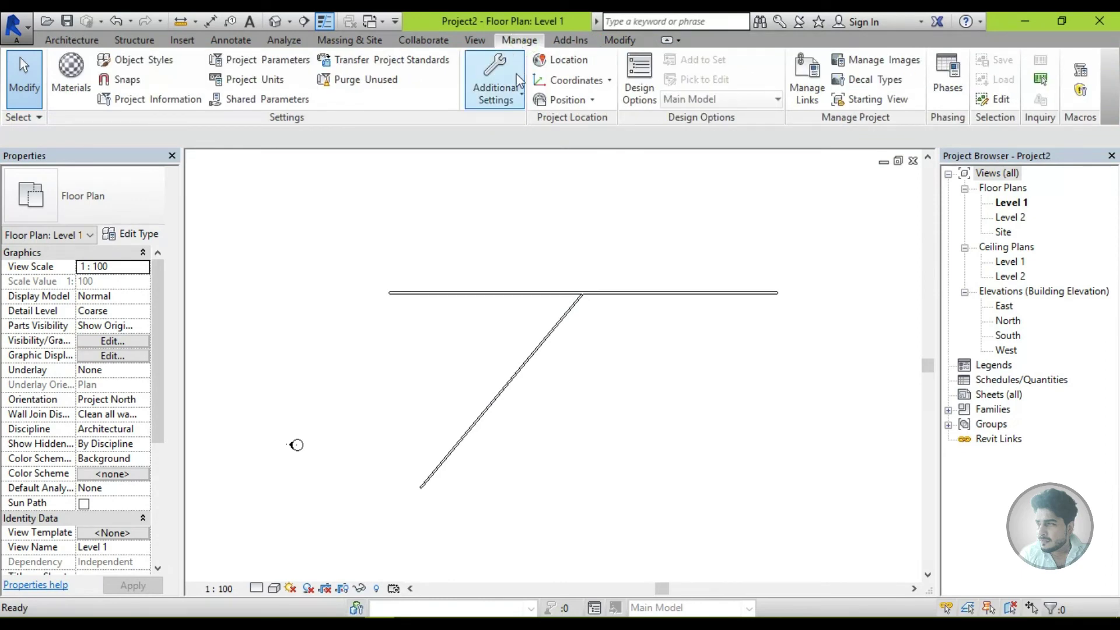
left_click(123, 80)
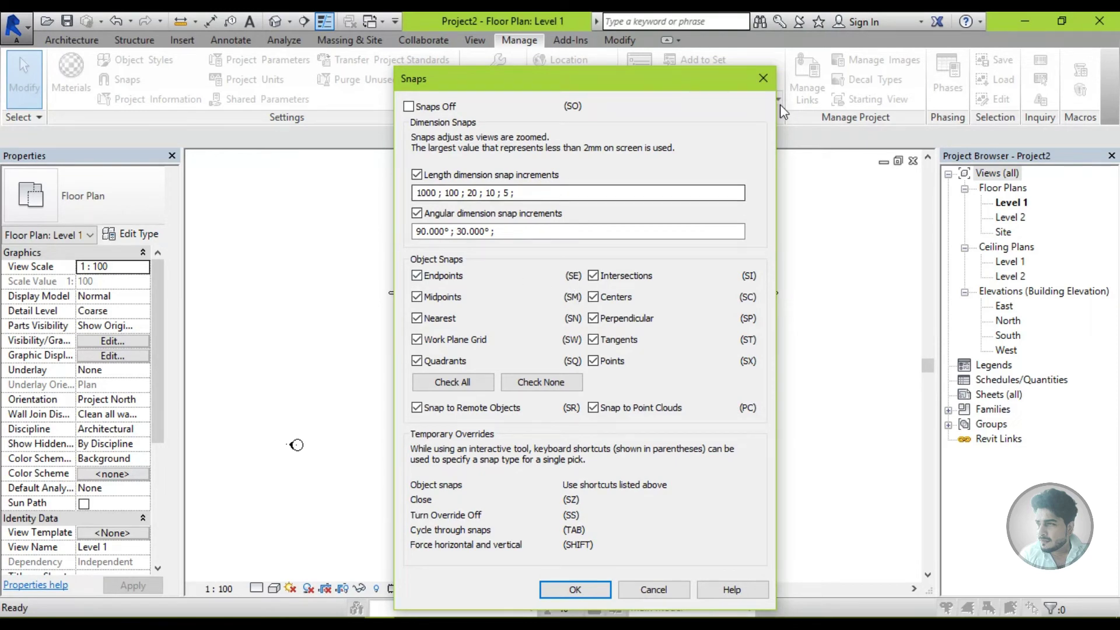
left_click(763, 78)
- Delete the diagonal wall and begin a replacement wall below the horizontal wall
left_click(542, 352)
key("Delete")
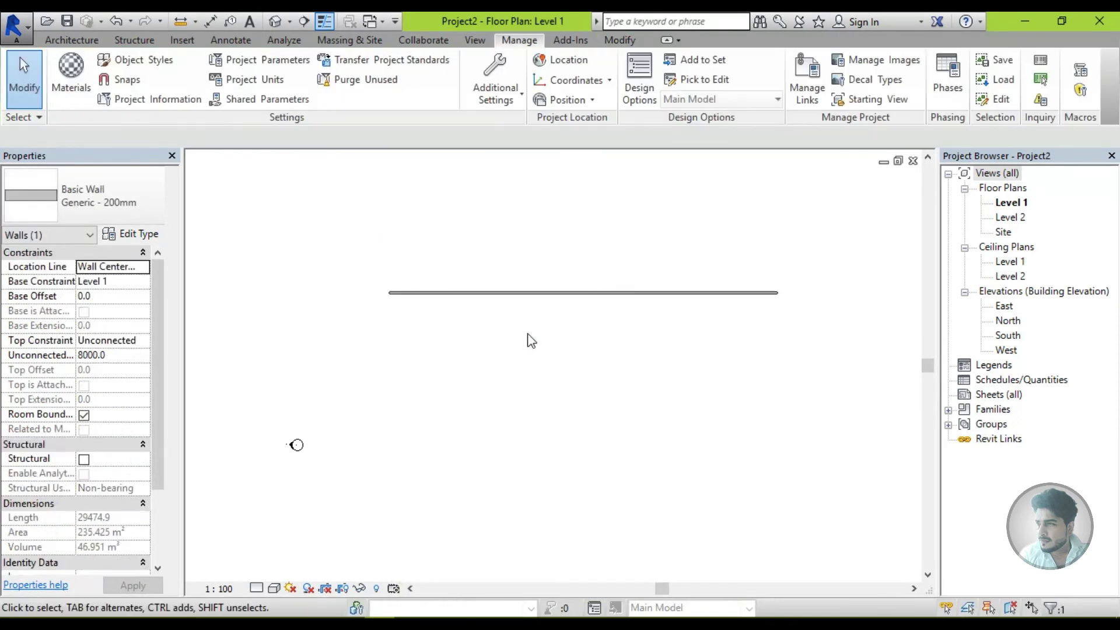
left_click(71, 39)
left_click(78, 59)
left_click(470, 425)
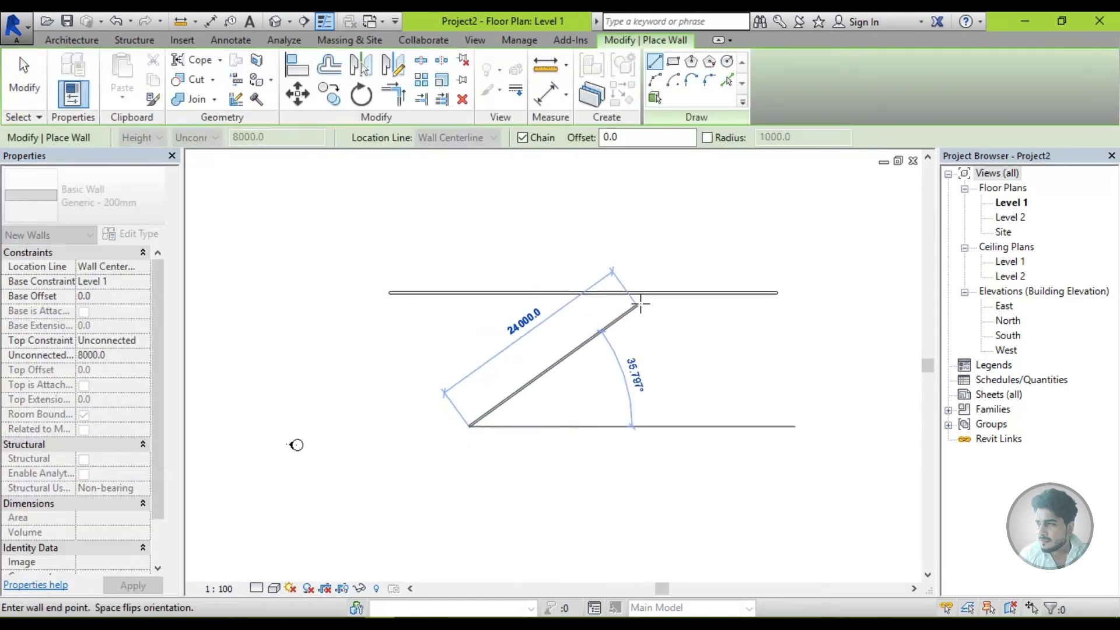
key("s")
key("e")
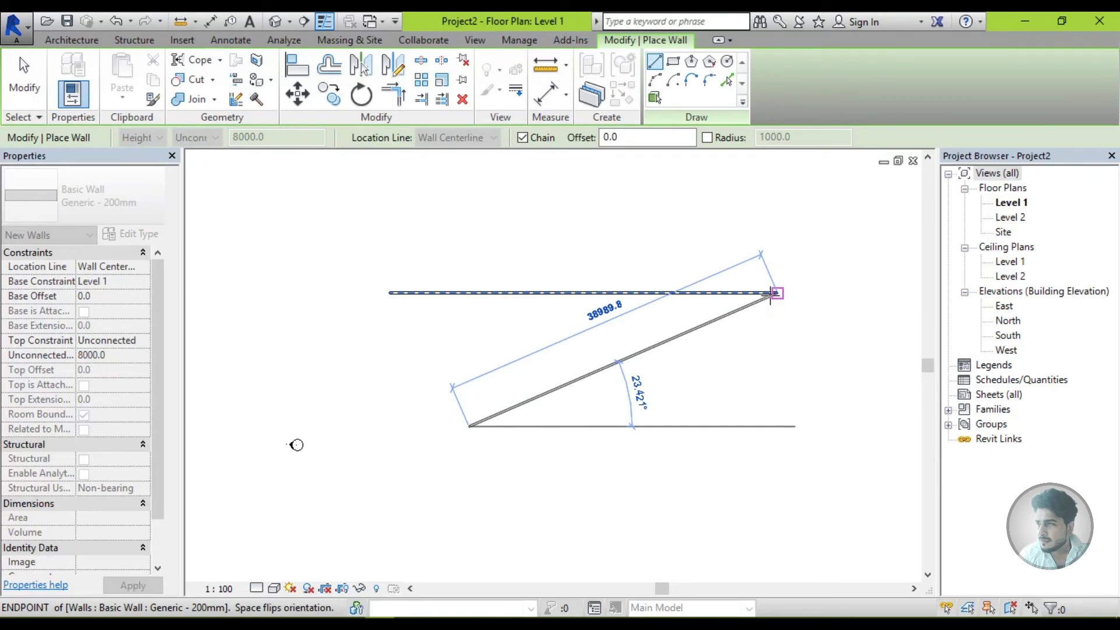
key("Escape")
key("Escape")
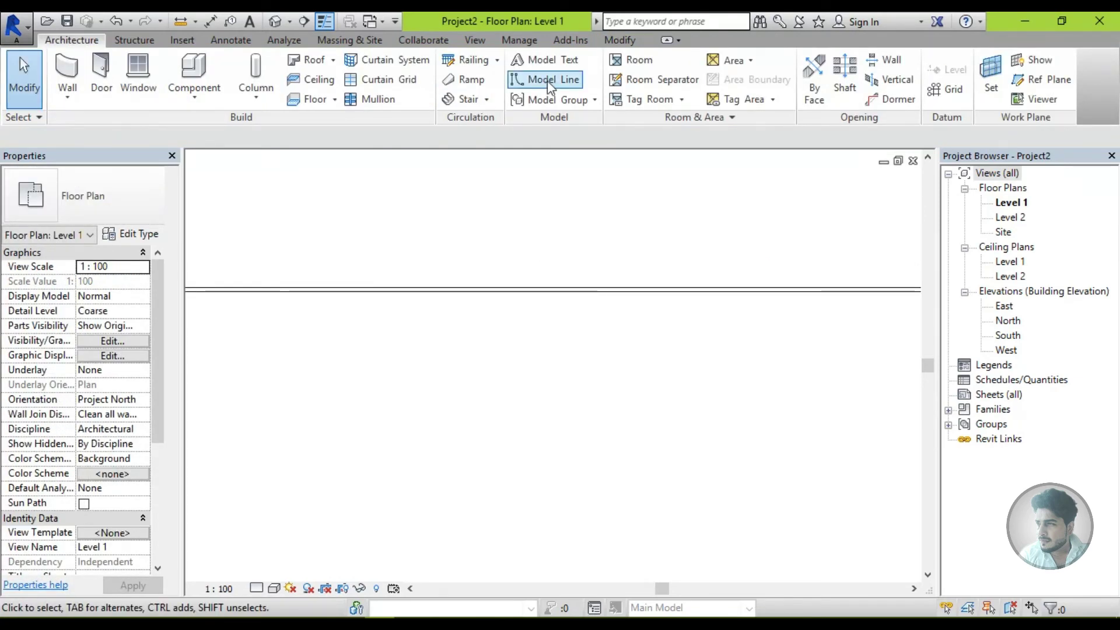
- In Snaps settings, clear all object snaps, re-check them all, and confirm with OK
left_click(521, 40)
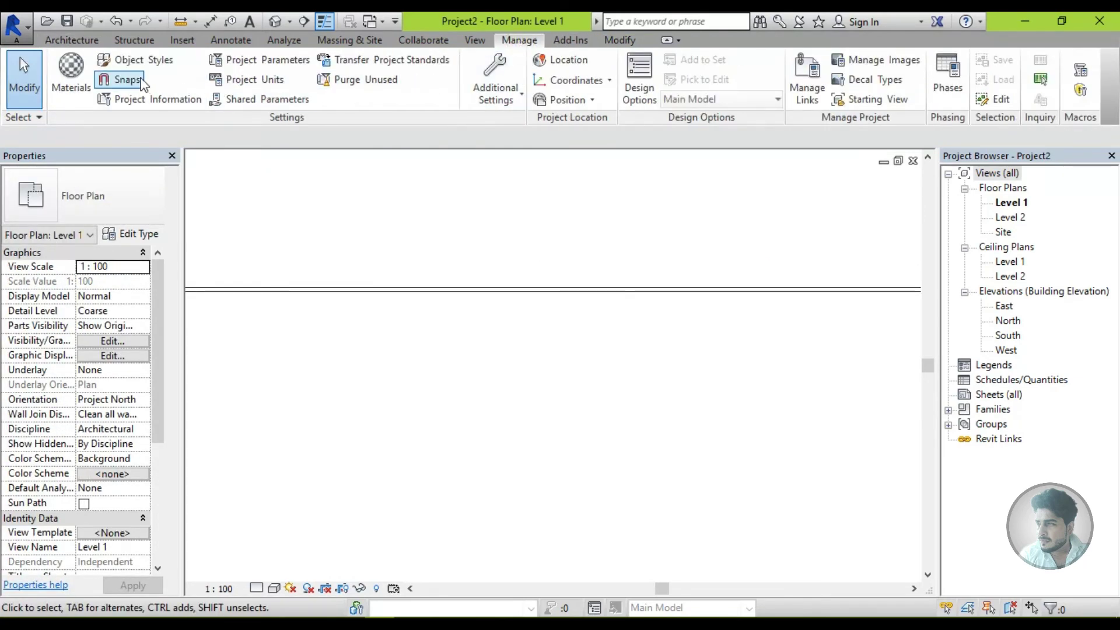
left_click(142, 82)
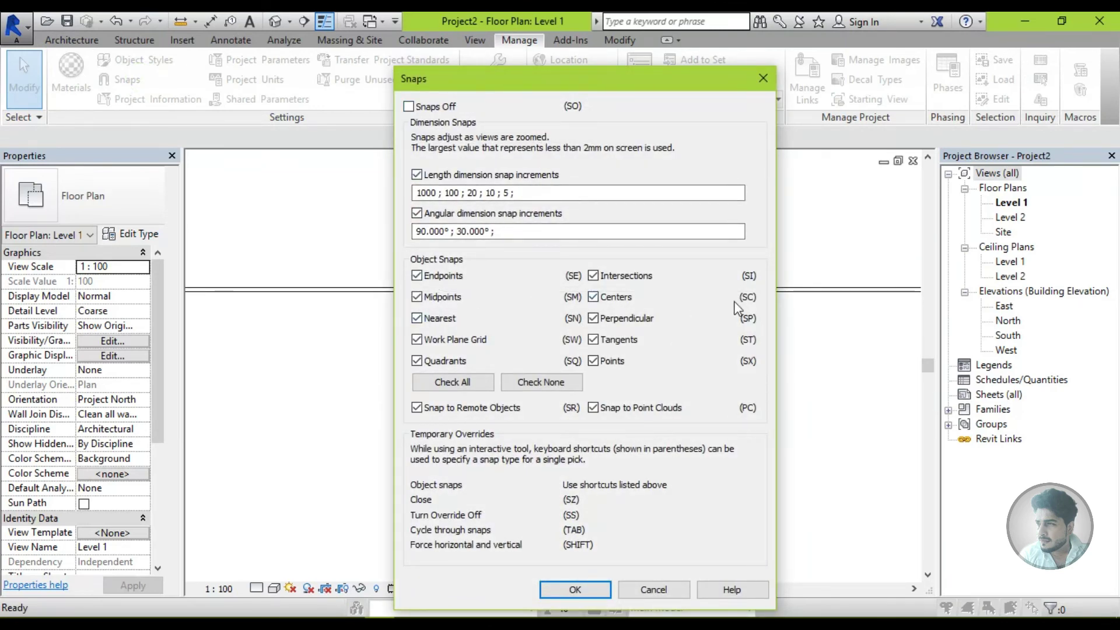
left_click(548, 385)
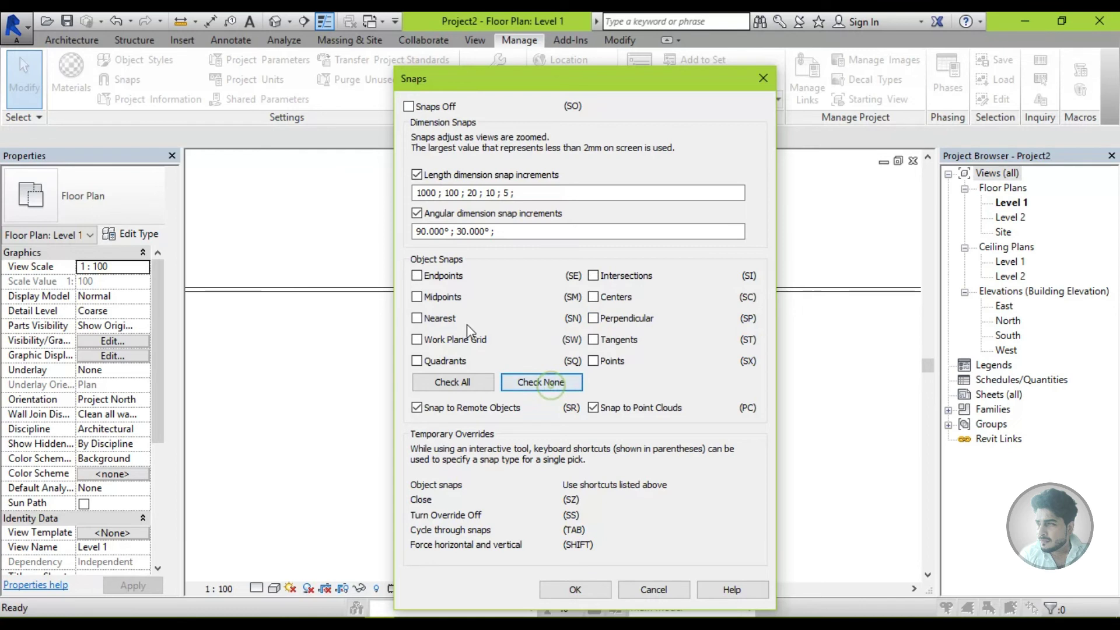
left_click(458, 382)
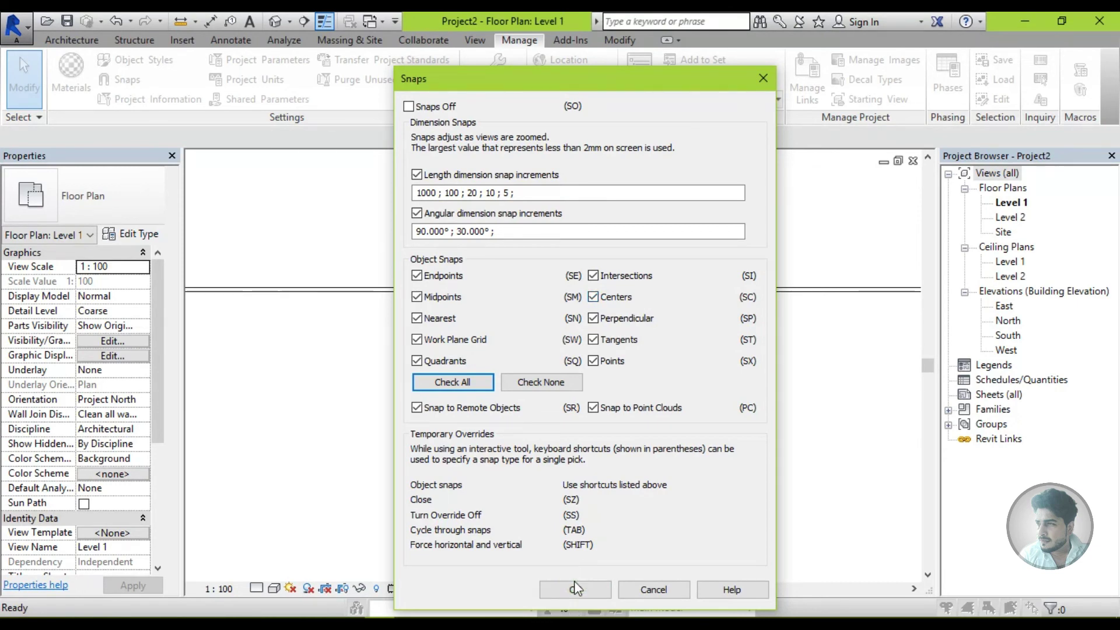
left_click(576, 589)
- Zoom out and delete the long horizontal wall
scroll(432, 312, "down", 2)
scroll(437, 323, "down", 2)
scroll(400, 328, "down", 3)
middle_click_drag(400, 329, 624, 300)
left_click(647, 279)
key("Delete")
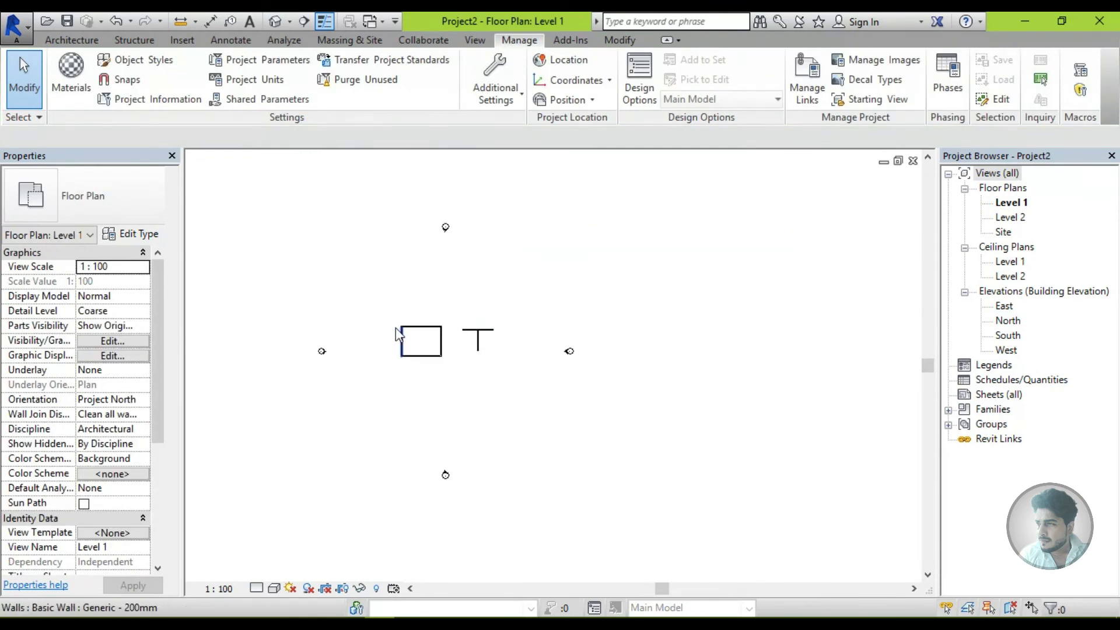
scroll(398, 334, "up", 2)
scroll(427, 363, "up", 2)
scroll(420, 365, "up", 1)
scroll(517, 425, "up", 1)
middle_click_drag(517, 425, 460, 425)
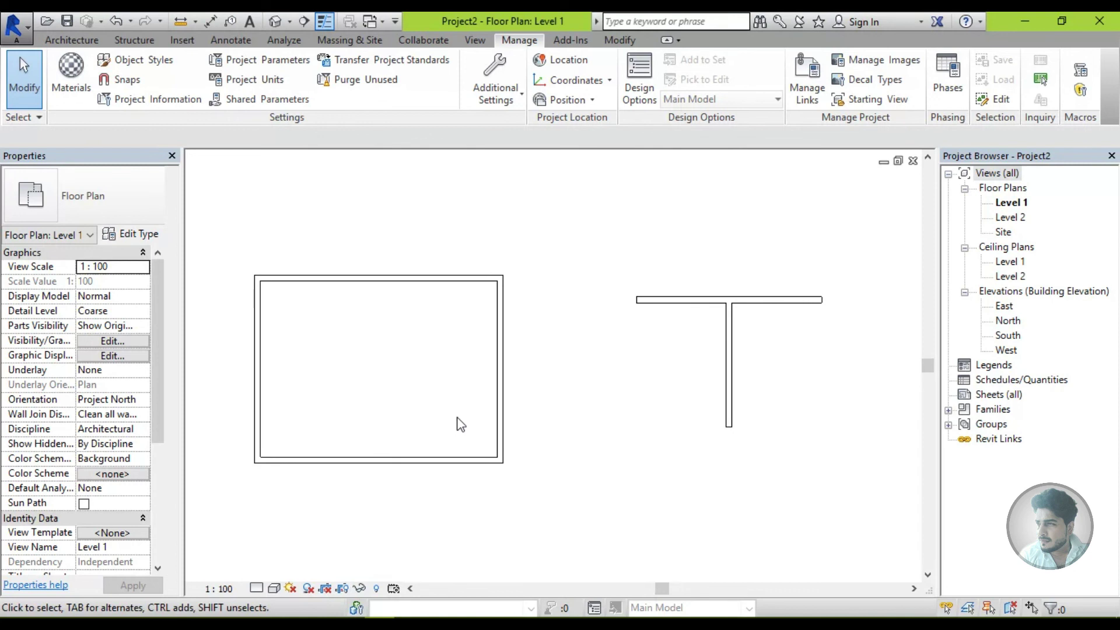